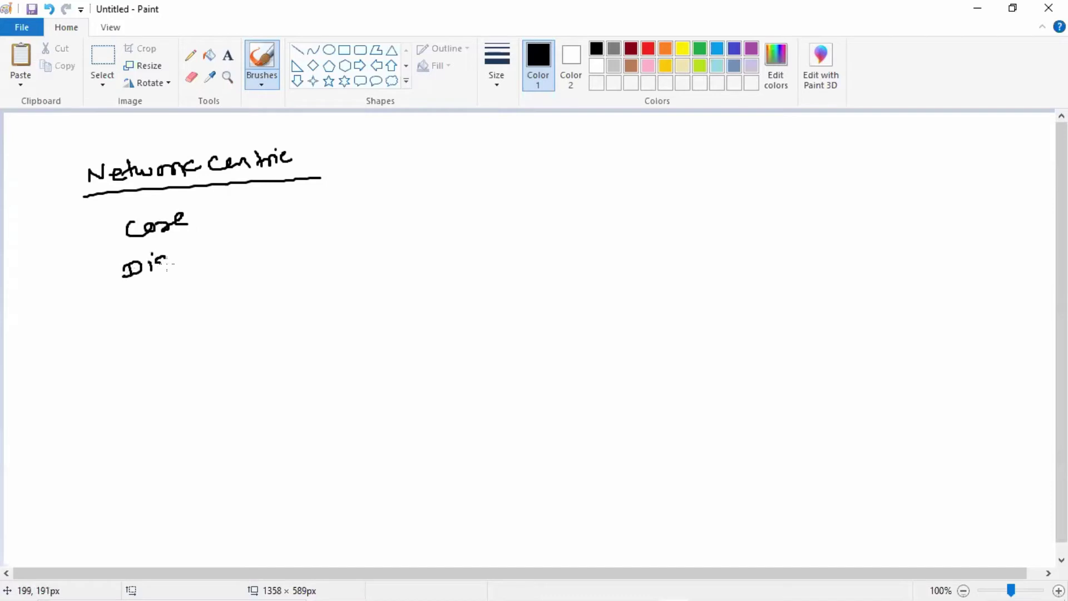
- Finish writing 'Distribution' and add 'Access' below it
{"action": "mouse_move", "coordinate": [204, 254]}
{"action": "left_mouse_down"}
{"action": "mouse_move", "coordinate": [207, 264]}
{"action": "mouse_move", "coordinate": [243, 246]}
{"action": "mouse_move", "coordinate": [250, 256]}
{"action": "left_mouse_up"}
{"action": "left_click_drag", "start_coordinate": [245, 248], "coordinate": [258, 245]}
{"action": "mouse_move", "coordinate": [259, 243]}
{"action": "left_mouse_down"}
{"action": "mouse_move", "coordinate": [260, 253]}
{"action": "mouse_move", "coordinate": [270, 243]}
{"action": "mouse_move", "coordinate": [287, 251]}
{"action": "left_mouse_up"}
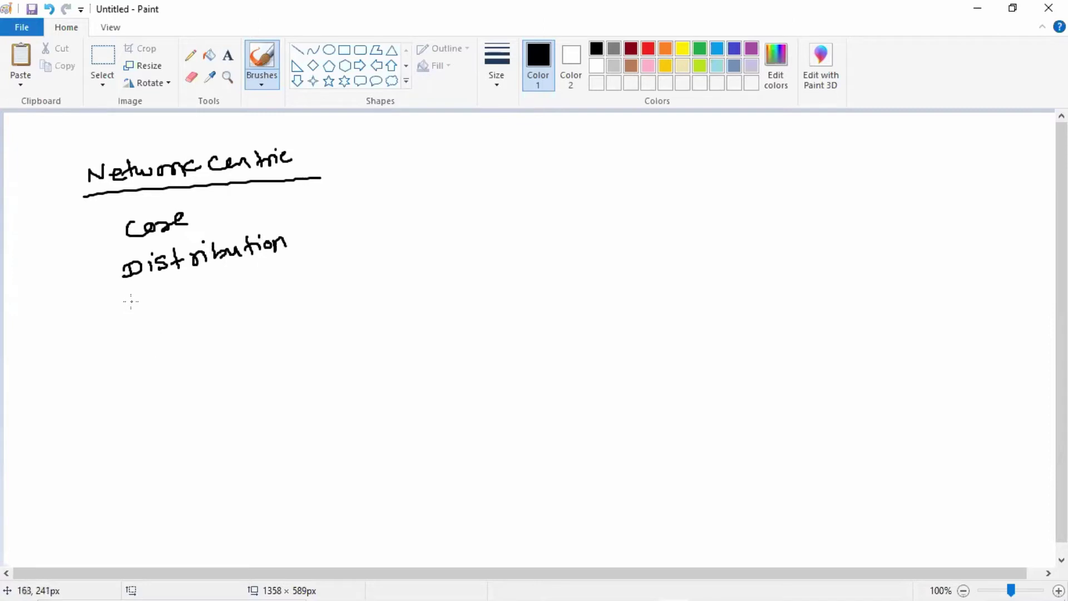
{"action": "left_click_drag", "start_coordinate": [134, 318], "coordinate": [146, 296]}
{"action": "left_click_drag", "start_coordinate": [146, 295], "coordinate": [158, 313]}
{"action": "mouse_move", "coordinate": [169, 302]}
{"action": "left_mouse_down"}
{"action": "mouse_move", "coordinate": [173, 312]}
{"action": "mouse_move", "coordinate": [214, 294]}
{"action": "left_mouse_up"}
{"action": "left_click_drag", "start_coordinate": [215, 294], "coordinate": [219, 300]}
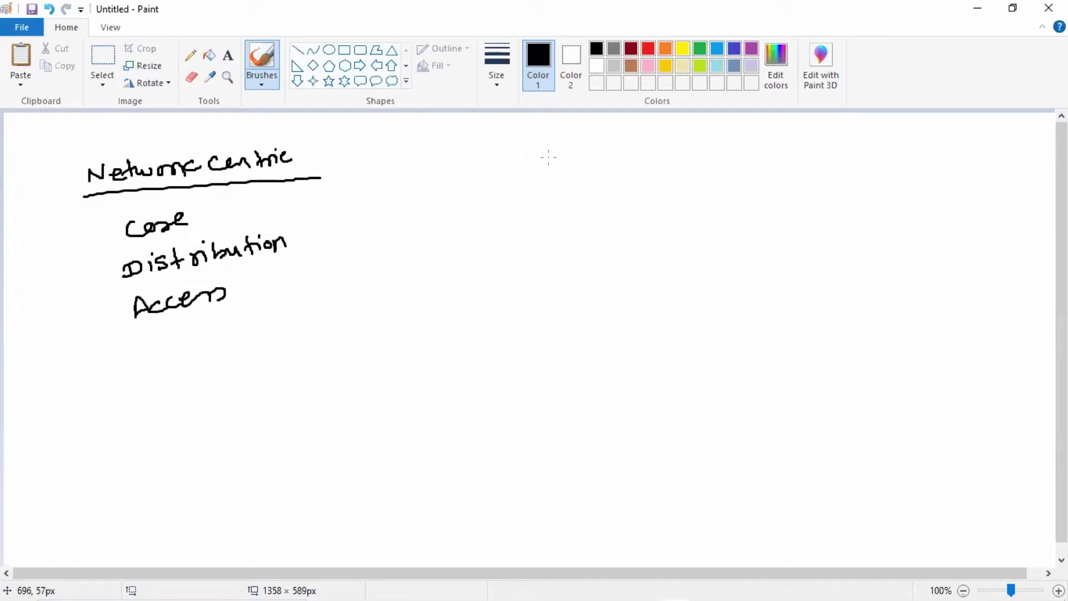
- Write an underlined 'Application Centric' heading on the right of the canvas
{"action": "mouse_move", "coordinate": [519, 171]}
{"action": "left_mouse_down"}
{"action": "mouse_move", "coordinate": [571, 151]}
{"action": "mouse_move", "coordinate": [583, 165]}
{"action": "mouse_move", "coordinate": [622, 162]}
{"action": "mouse_move", "coordinate": [636, 140]}
{"action": "mouse_move", "coordinate": [645, 148]}
{"action": "left_mouse_up"}
{"action": "mouse_move", "coordinate": [650, 148]}
{"action": "left_mouse_down"}
{"action": "mouse_move", "coordinate": [653, 157]}
{"action": "mouse_move", "coordinate": [771, 153]}
{"action": "left_mouse_up"}
{"action": "left_click_drag", "start_coordinate": [770, 146], "coordinate": [826, 152]}
{"action": "left_click", "coordinate": [796, 129]}
{"action": "left_click_drag", "start_coordinate": [521, 189], "coordinate": [836, 163]}
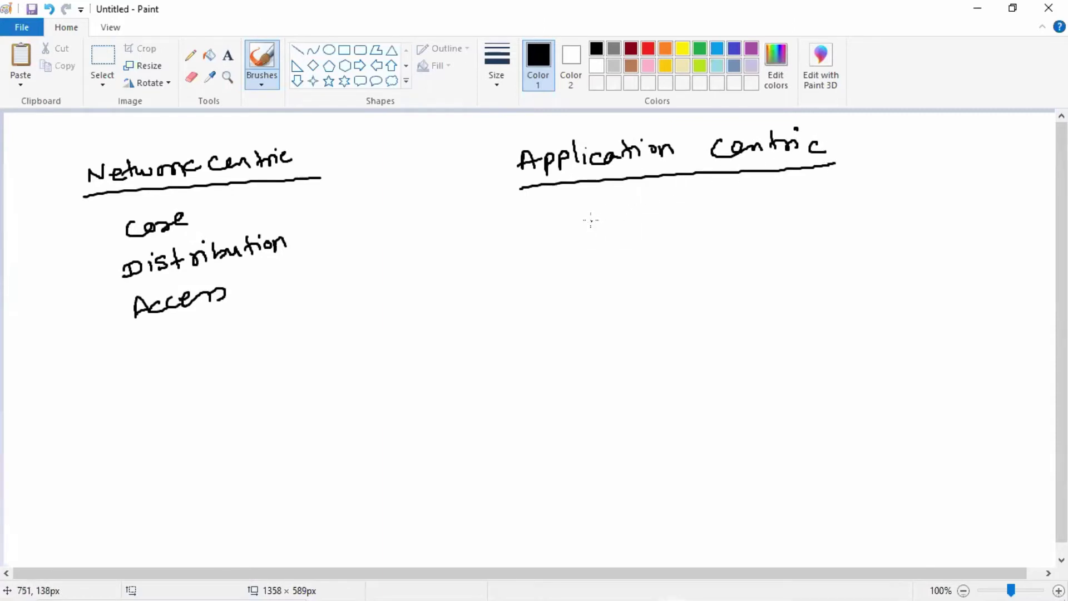
- Write 'Spine' and 'Leaf' one above the other under the Application Centric heading
{"action": "left_click_drag", "start_coordinate": [575, 219], "coordinate": [562, 240]}
{"action": "mouse_move", "coordinate": [585, 224]}
{"action": "left_mouse_down"}
{"action": "mouse_move", "coordinate": [586, 244]}
{"action": "mouse_move", "coordinate": [597, 229]}
{"action": "left_mouse_up"}
{"action": "mouse_move", "coordinate": [596, 229]}
{"action": "left_mouse_down"}
{"action": "mouse_move", "coordinate": [588, 236]}
{"action": "mouse_move", "coordinate": [601, 239]}
{"action": "left_mouse_up"}
{"action": "mouse_move", "coordinate": [607, 239]}
{"action": "left_mouse_down"}
{"action": "mouse_move", "coordinate": [615, 223]}
{"action": "mouse_move", "coordinate": [623, 237]}
{"action": "mouse_move", "coordinate": [637, 225]}
{"action": "mouse_move", "coordinate": [650, 232]}
{"action": "left_mouse_up"}
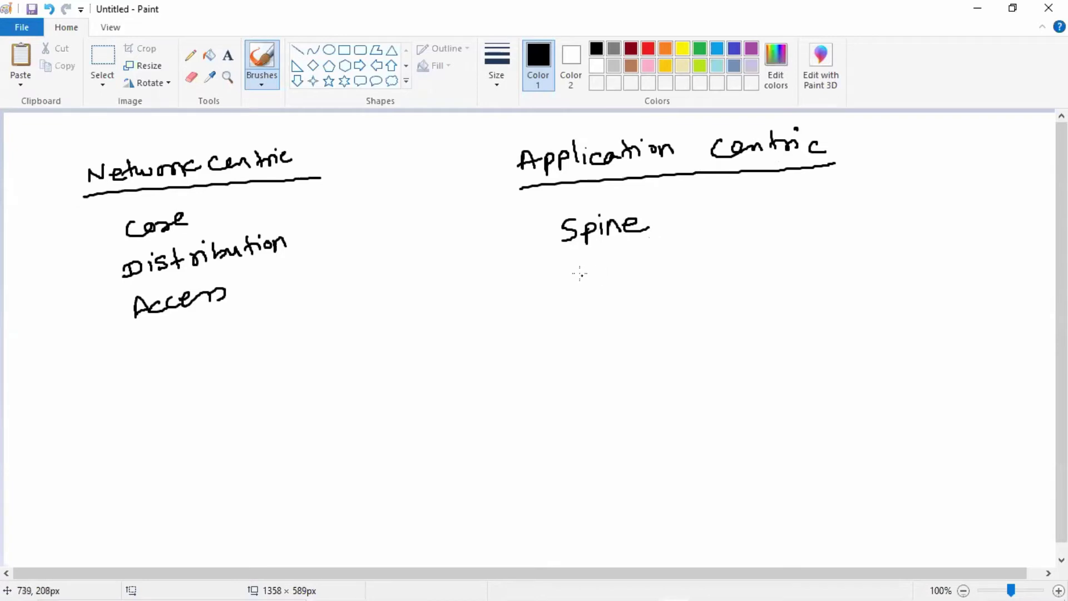
{"action": "left_click_drag", "start_coordinate": [565, 267], "coordinate": [574, 287]}
{"action": "mouse_move", "coordinate": [576, 281]}
{"action": "left_mouse_down"}
{"action": "mouse_move", "coordinate": [612, 278]}
{"action": "mouse_move", "coordinate": [612, 288]}
{"action": "left_mouse_up"}
{"action": "left_click_drag", "start_coordinate": [604, 276], "coordinate": [626, 272]}
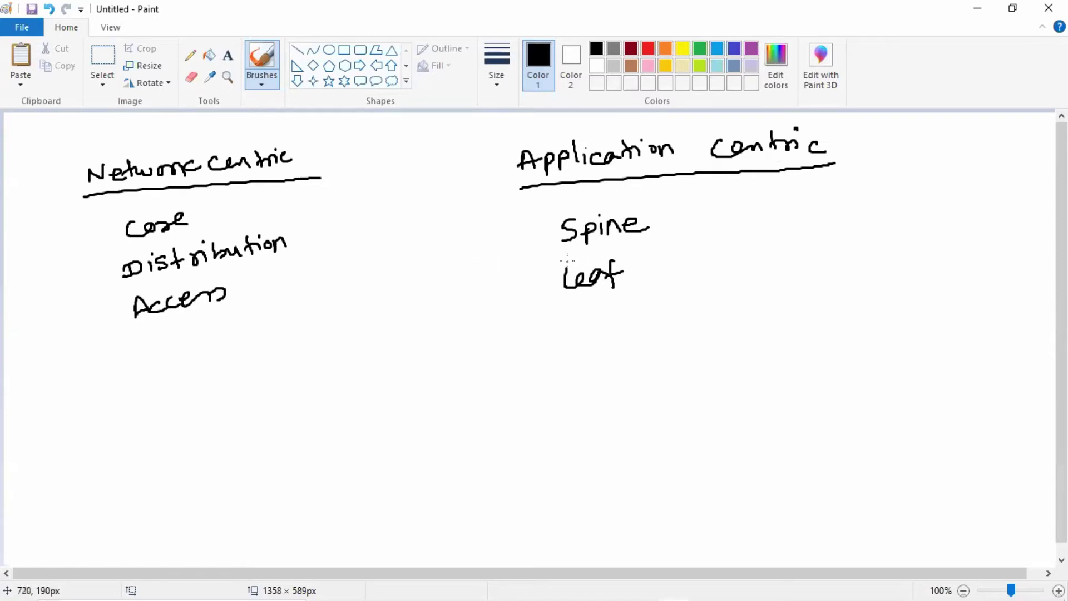
- Add '→ cisco 9K' after both Spine and Leaf
{"action": "left_click_drag", "start_coordinate": [661, 226], "coordinate": [687, 225]}
{"action": "left_click_drag", "start_coordinate": [674, 221], "coordinate": [677, 234]}
{"action": "mouse_move", "coordinate": [722, 214]}
{"action": "left_mouse_down"}
{"action": "mouse_move", "coordinate": [734, 226]}
{"action": "mouse_move", "coordinate": [744, 204]}
{"action": "mouse_move", "coordinate": [808, 202]}
{"action": "mouse_move", "coordinate": [809, 218]}
{"action": "left_mouse_up"}
{"action": "mouse_move", "coordinate": [816, 204]}
{"action": "left_mouse_down"}
{"action": "mouse_move", "coordinate": [819, 214]}
{"action": "mouse_move", "coordinate": [836, 211]}
{"action": "left_mouse_up"}
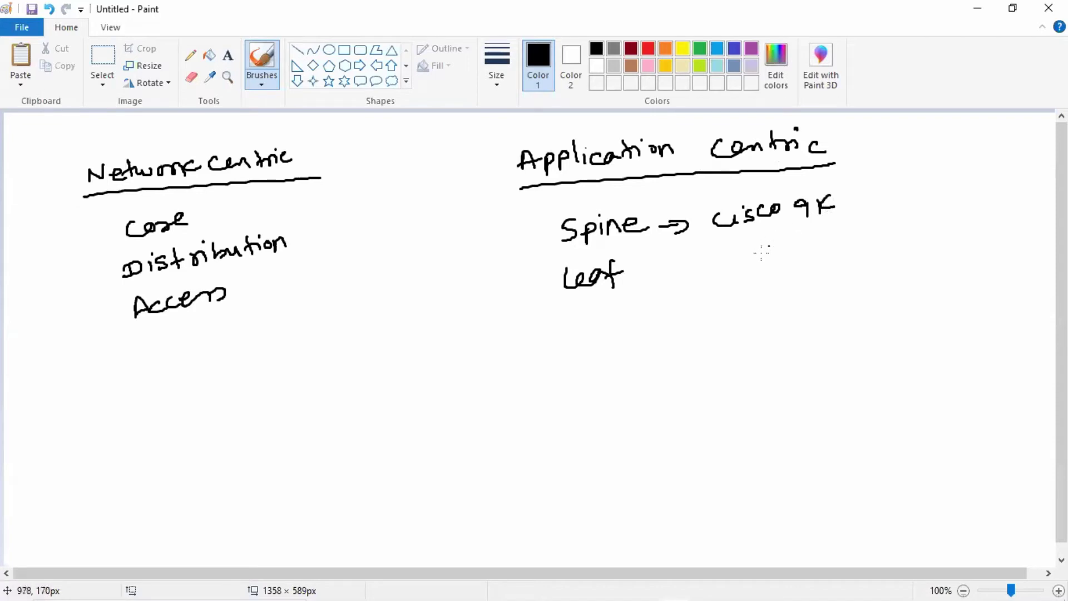
{"action": "mouse_move", "coordinate": [647, 276]}
{"action": "left_mouse_down"}
{"action": "mouse_move", "coordinate": [678, 272]}
{"action": "mouse_move", "coordinate": [672, 279]}
{"action": "left_mouse_up"}
{"action": "mouse_move", "coordinate": [717, 257]}
{"action": "left_mouse_down"}
{"action": "mouse_move", "coordinate": [707, 267]}
{"action": "mouse_move", "coordinate": [719, 274]}
{"action": "left_mouse_up"}
{"action": "left_click_drag", "start_coordinate": [723, 265], "coordinate": [726, 275]}
{"action": "mouse_move", "coordinate": [731, 254]}
{"action": "left_mouse_down"}
{"action": "mouse_move", "coordinate": [732, 271]}
{"action": "mouse_move", "coordinate": [832, 257]}
{"action": "left_mouse_up"}
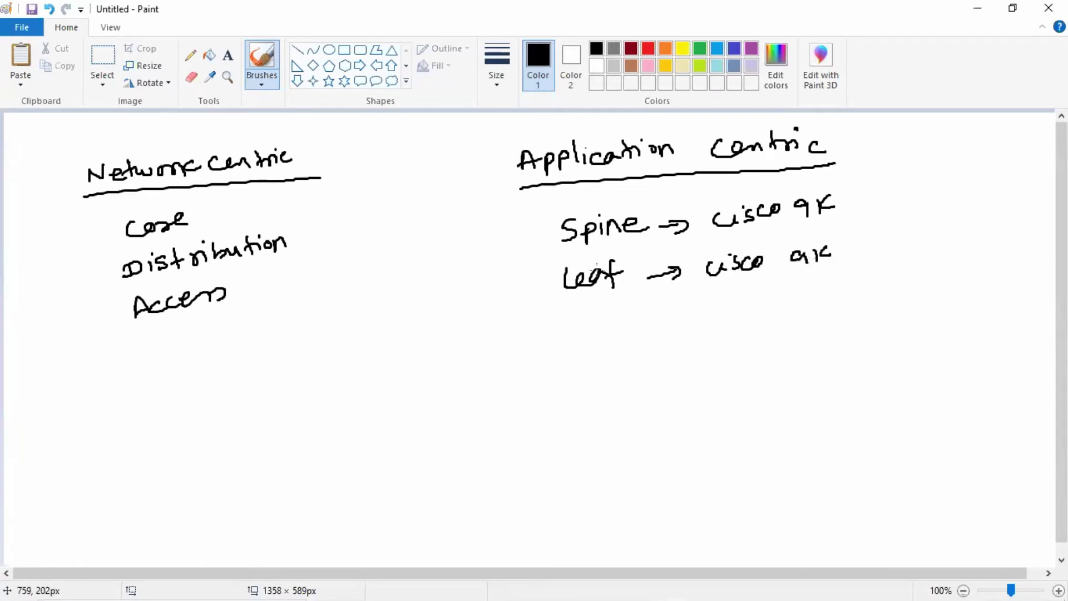
- Start a new blank image, discarding the old notes without saving
{"action": "left_click", "coordinate": [19, 33]}
{"action": "left_click", "coordinate": [45, 68]}
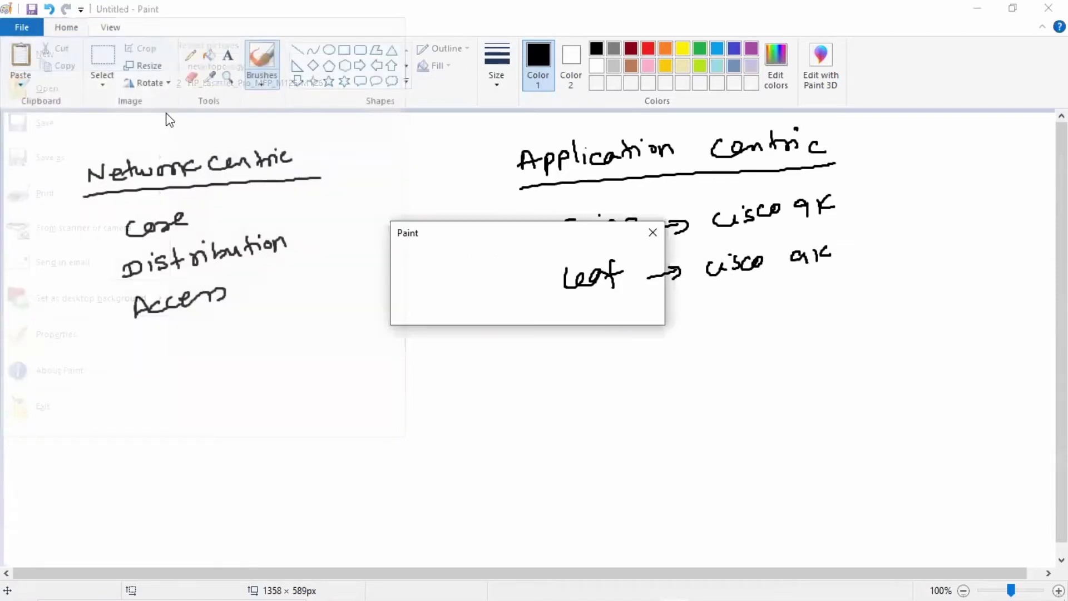
{"action": "left_click", "coordinate": [561, 308]}
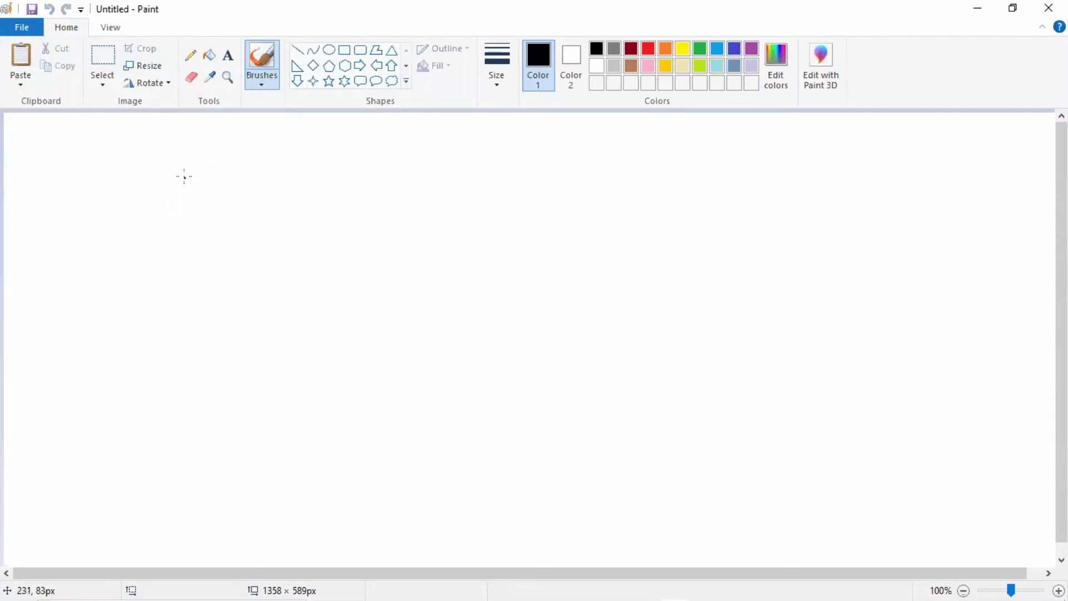
- Draw two labelled boxes, Spine1 and Spine2, across the top
{"action": "mouse_move", "coordinate": [184, 177]}
{"action": "left_mouse_down"}
{"action": "mouse_move", "coordinate": [186, 207]}
{"action": "mouse_move", "coordinate": [234, 198]}
{"action": "left_mouse_up"}
{"action": "mouse_move", "coordinate": [180, 172]}
{"action": "left_mouse_down"}
{"action": "mouse_move", "coordinate": [289, 196]}
{"action": "mouse_move", "coordinate": [239, 202]}
{"action": "mouse_move", "coordinate": [215, 181]}
{"action": "mouse_move", "coordinate": [228, 195]}
{"action": "mouse_move", "coordinate": [277, 184]}
{"action": "left_mouse_up"}
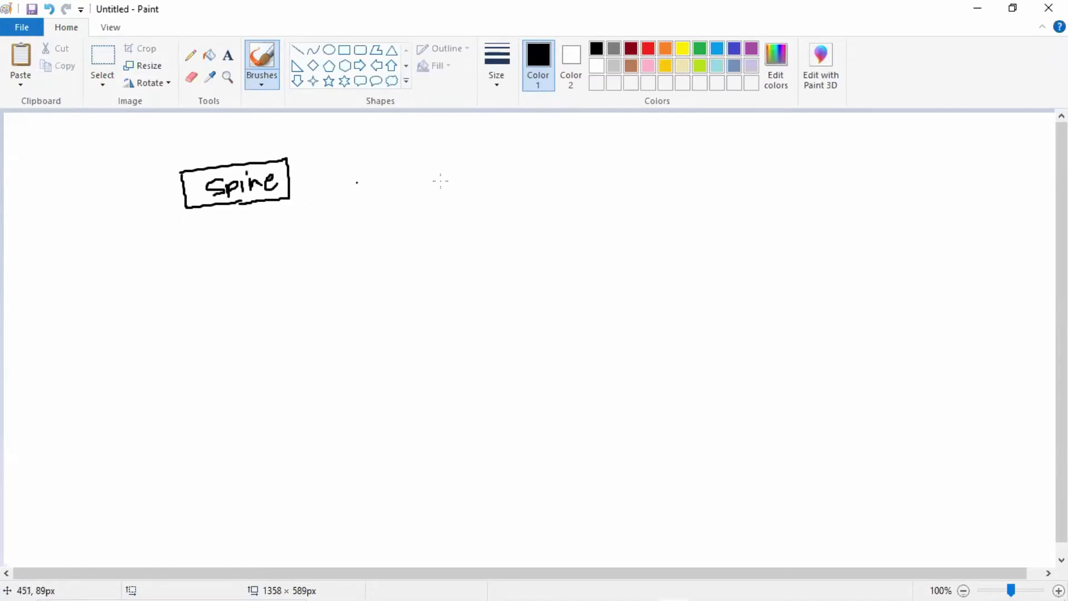
{"action": "mouse_move", "coordinate": [414, 156]}
{"action": "left_mouse_down"}
{"action": "mouse_move", "coordinate": [472, 187]}
{"action": "mouse_move", "coordinate": [415, 158]}
{"action": "mouse_move", "coordinate": [494, 179]}
{"action": "mouse_move", "coordinate": [425, 185]}
{"action": "mouse_move", "coordinate": [442, 186]}
{"action": "left_mouse_up"}
{"action": "mouse_move", "coordinate": [441, 169]}
{"action": "left_mouse_down"}
{"action": "mouse_move", "coordinate": [456, 181]}
{"action": "mouse_move", "coordinate": [478, 177]}
{"action": "left_mouse_up"}
{"action": "left_click_drag", "start_coordinate": [479, 161], "coordinate": [487, 168]}
{"action": "left_click_drag", "start_coordinate": [282, 169], "coordinate": [281, 188]}
- Draw labelled Leaf1, Leaf2 and Leaf3 boxes in a row below the spines
{"action": "mouse_move", "coordinate": [123, 293]}
{"action": "left_mouse_down"}
{"action": "mouse_move", "coordinate": [124, 332]}
{"action": "mouse_move", "coordinate": [210, 322]}
{"action": "mouse_move", "coordinate": [187, 284]}
{"action": "mouse_move", "coordinate": [226, 317]}
{"action": "mouse_move", "coordinate": [210, 323]}
{"action": "left_mouse_up"}
{"action": "mouse_move", "coordinate": [144, 308]}
{"action": "left_mouse_down"}
{"action": "mouse_move", "coordinate": [173, 305]}
{"action": "mouse_move", "coordinate": [184, 316]}
{"action": "left_mouse_up"}
{"action": "left_click_drag", "start_coordinate": [189, 295], "coordinate": [185, 312]}
{"action": "left_click_drag", "start_coordinate": [198, 295], "coordinate": [209, 306]}
{"action": "left_click_drag", "start_coordinate": [311, 278], "coordinate": [329, 296]}
{"action": "left_click_drag", "start_coordinate": [330, 290], "coordinate": [365, 296]}
{"action": "mouse_move", "coordinate": [371, 269]}
{"action": "left_mouse_down"}
{"action": "mouse_move", "coordinate": [361, 295]}
{"action": "mouse_move", "coordinate": [378, 282]}
{"action": "left_mouse_up"}
{"action": "left_click_drag", "start_coordinate": [380, 274], "coordinate": [397, 281]}
{"action": "mouse_move", "coordinate": [296, 279]}
{"action": "left_mouse_down"}
{"action": "mouse_move", "coordinate": [374, 298]}
{"action": "mouse_move", "coordinate": [407, 256]}
{"action": "mouse_move", "coordinate": [384, 293]}
{"action": "left_mouse_up"}
{"action": "mouse_move", "coordinate": [489, 253]}
{"action": "left_mouse_down"}
{"action": "mouse_move", "coordinate": [507, 273]}
{"action": "mouse_move", "coordinate": [544, 270]}
{"action": "left_mouse_up"}
{"action": "mouse_move", "coordinate": [536, 261]}
{"action": "left_mouse_down"}
{"action": "mouse_move", "coordinate": [558, 257]}
{"action": "mouse_move", "coordinate": [548, 268]}
{"action": "left_mouse_up"}
{"action": "mouse_move", "coordinate": [489, 250]}
{"action": "left_mouse_down"}
{"action": "mouse_move", "coordinate": [531, 280]}
{"action": "mouse_move", "coordinate": [559, 273]}
{"action": "left_mouse_up"}
{"action": "mouse_move", "coordinate": [484, 248]}
{"action": "left_mouse_down"}
{"action": "mouse_move", "coordinate": [566, 233]}
{"action": "mouse_move", "coordinate": [548, 277]}
{"action": "left_mouse_up"}
- Draw links connecting the leaves to Spine1 and Spine2
{"action": "mouse_move", "coordinate": [211, 276]}
{"action": "left_mouse_down"}
{"action": "mouse_move", "coordinate": [240, 199]}
{"action": "mouse_move", "coordinate": [344, 265]}
{"action": "left_mouse_up"}
{"action": "left_click_drag", "start_coordinate": [422, 191], "coordinate": [377, 257]}
{"action": "left_click_drag", "start_coordinate": [455, 195], "coordinate": [519, 241]}
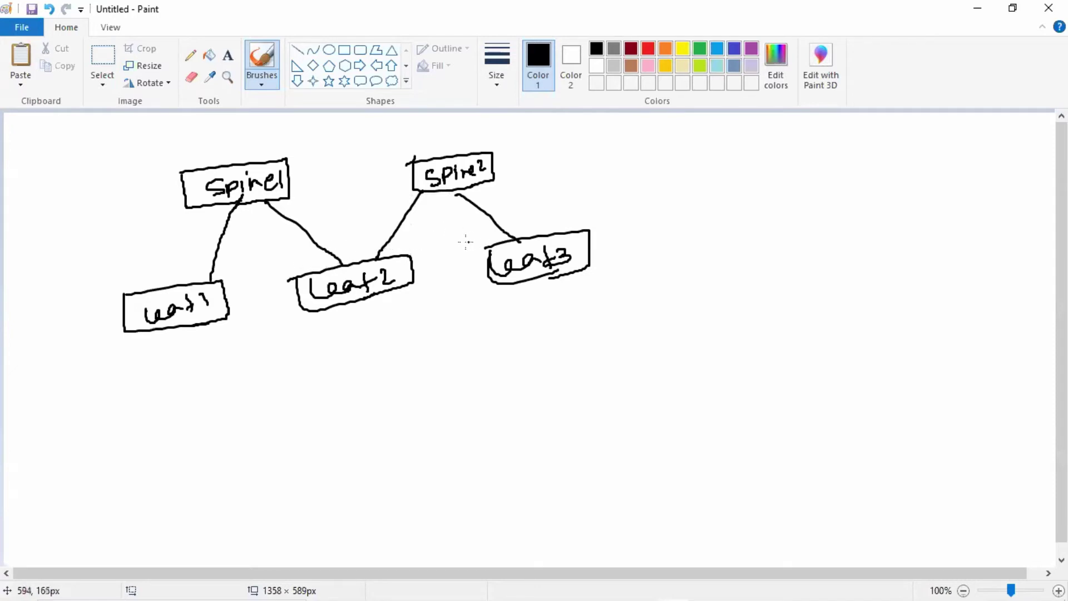
{"action": "mouse_move", "coordinate": [498, 243]}
{"action": "left_mouse_down"}
{"action": "mouse_move", "coordinate": [313, 225]}
{"action": "mouse_move", "coordinate": [280, 201]}
{"action": "left_mouse_up"}
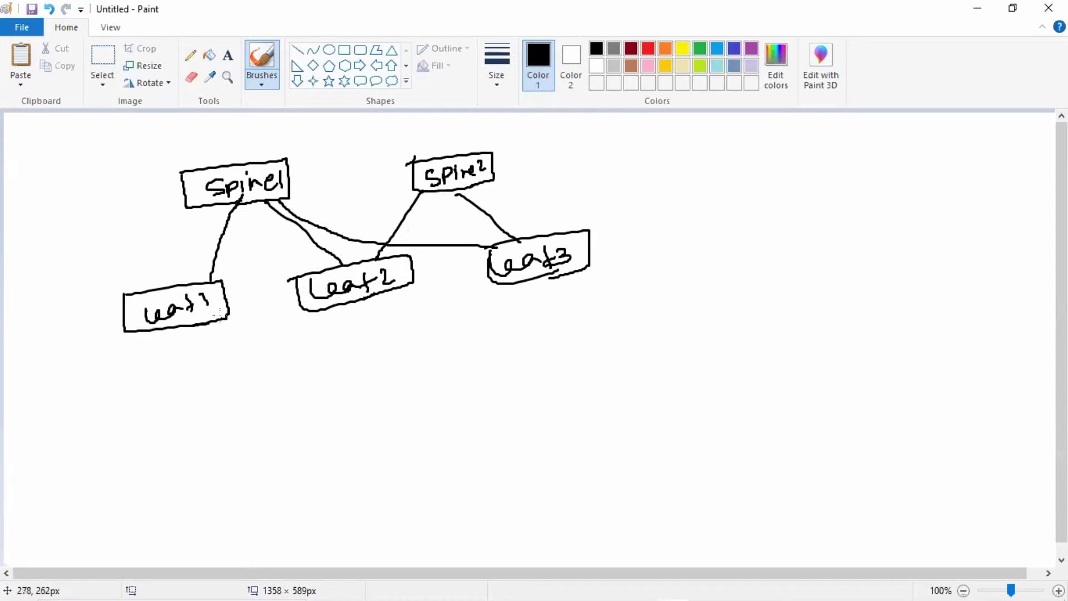
- Add endpoint boxes under each leaf: server, VM and L2/L3
{"action": "mouse_move", "coordinate": [158, 333]}
{"action": "left_mouse_down"}
{"action": "mouse_move", "coordinate": [159, 361]}
{"action": "mouse_move", "coordinate": [182, 362]}
{"action": "mouse_move", "coordinate": [143, 396]}
{"action": "mouse_move", "coordinate": [190, 374]}
{"action": "mouse_move", "coordinate": [192, 385]}
{"action": "mouse_move", "coordinate": [162, 387]}
{"action": "mouse_move", "coordinate": [199, 359]}
{"action": "mouse_move", "coordinate": [221, 366]}
{"action": "left_mouse_up"}
{"action": "mouse_move", "coordinate": [351, 305]}
{"action": "left_mouse_down"}
{"action": "mouse_move", "coordinate": [357, 338]}
{"action": "mouse_move", "coordinate": [401, 329]}
{"action": "left_mouse_up"}
{"action": "left_click_drag", "start_coordinate": [333, 340], "coordinate": [408, 354]}
{"action": "left_click_drag", "start_coordinate": [354, 347], "coordinate": [400, 351]}
{"action": "left_click_drag", "start_coordinate": [539, 287], "coordinate": [538, 316]}
{"action": "mouse_move", "coordinate": [511, 318]}
{"action": "left_mouse_down"}
{"action": "mouse_move", "coordinate": [581, 311]}
{"action": "mouse_move", "coordinate": [557, 345]}
{"action": "mouse_move", "coordinate": [585, 335]}
{"action": "left_mouse_up"}
{"action": "mouse_move", "coordinate": [586, 315]}
{"action": "left_mouse_down"}
{"action": "mouse_move", "coordinate": [586, 338]}
{"action": "mouse_move", "coordinate": [535, 338]}
{"action": "mouse_move", "coordinate": [553, 335]}
{"action": "left_mouse_up"}
{"action": "mouse_move", "coordinate": [561, 322]}
{"action": "left_mouse_down"}
{"action": "mouse_move", "coordinate": [560, 334]}
{"action": "mouse_move", "coordinate": [576, 332]}
{"action": "left_mouse_up"}
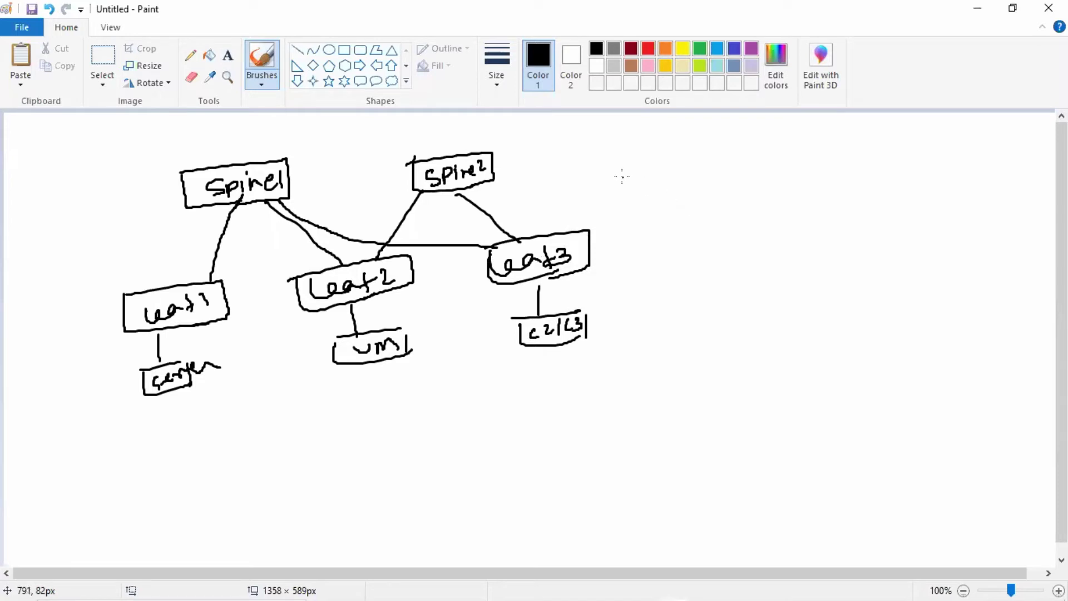
- Draw a long vertical divider line to the right of the spine-leaf diagram
{"action": "left_click_drag", "start_coordinate": [623, 148], "coordinate": [661, 337]}
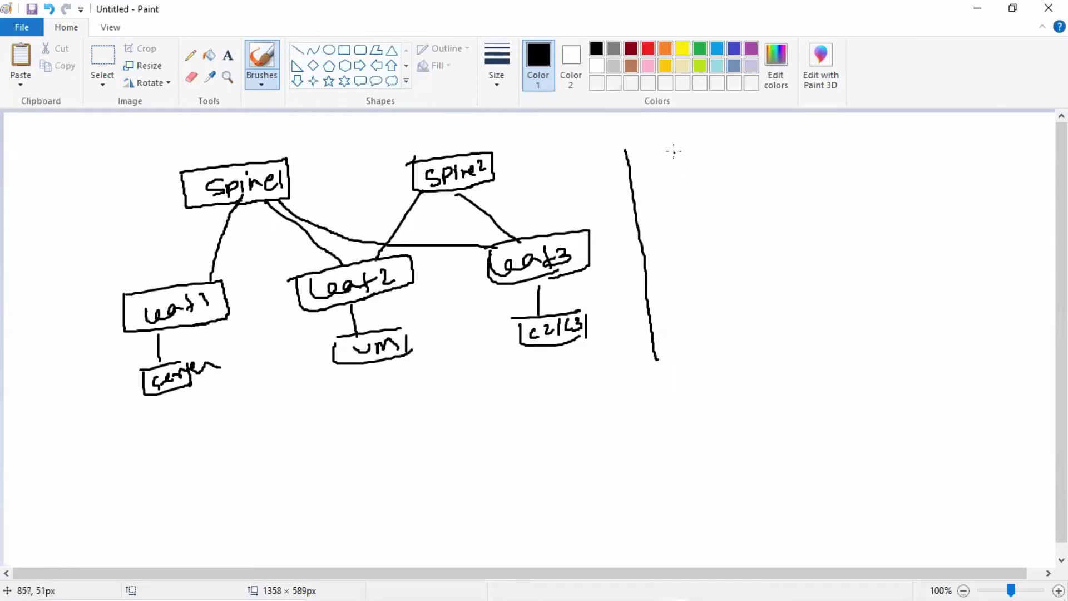
- Write the 'Logical' and 'Physical' column headings and underline Physical
{"action": "mouse_move", "coordinate": [670, 136]}
{"action": "left_mouse_down"}
{"action": "mouse_move", "coordinate": [671, 153]}
{"action": "mouse_move", "coordinate": [706, 148]}
{"action": "mouse_move", "coordinate": [719, 162]}
{"action": "mouse_move", "coordinate": [735, 139]}
{"action": "mouse_move", "coordinate": [793, 140]}
{"action": "mouse_move", "coordinate": [868, 320]}
{"action": "left_mouse_up"}
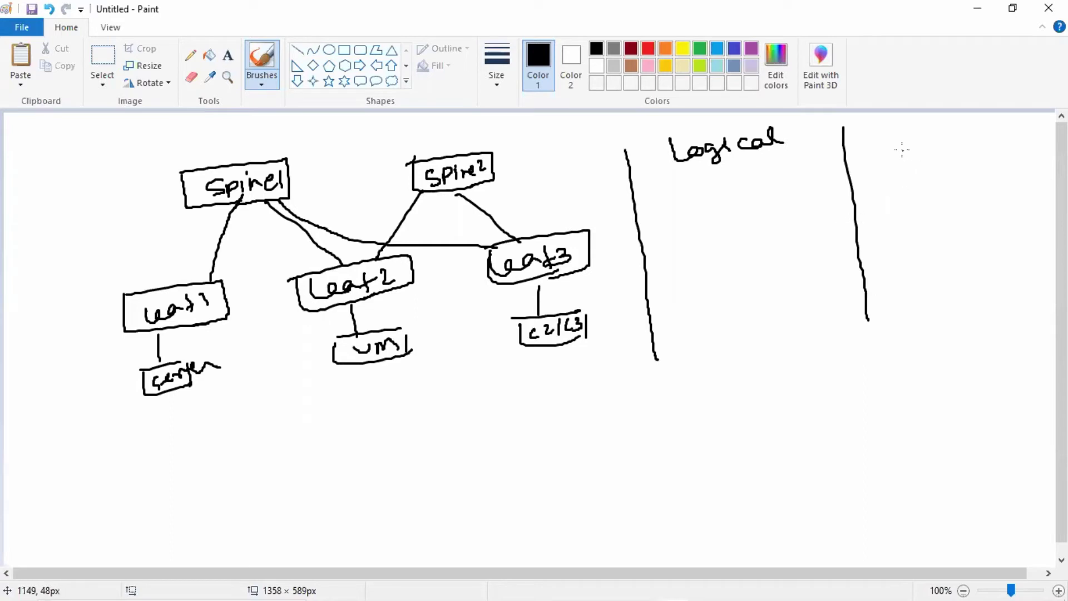
{"action": "mouse_move", "coordinate": [879, 140]}
{"action": "left_mouse_down"}
{"action": "mouse_move", "coordinate": [913, 161]}
{"action": "mouse_move", "coordinate": [961, 139]}
{"action": "mouse_move", "coordinate": [1009, 148]}
{"action": "left_mouse_up"}
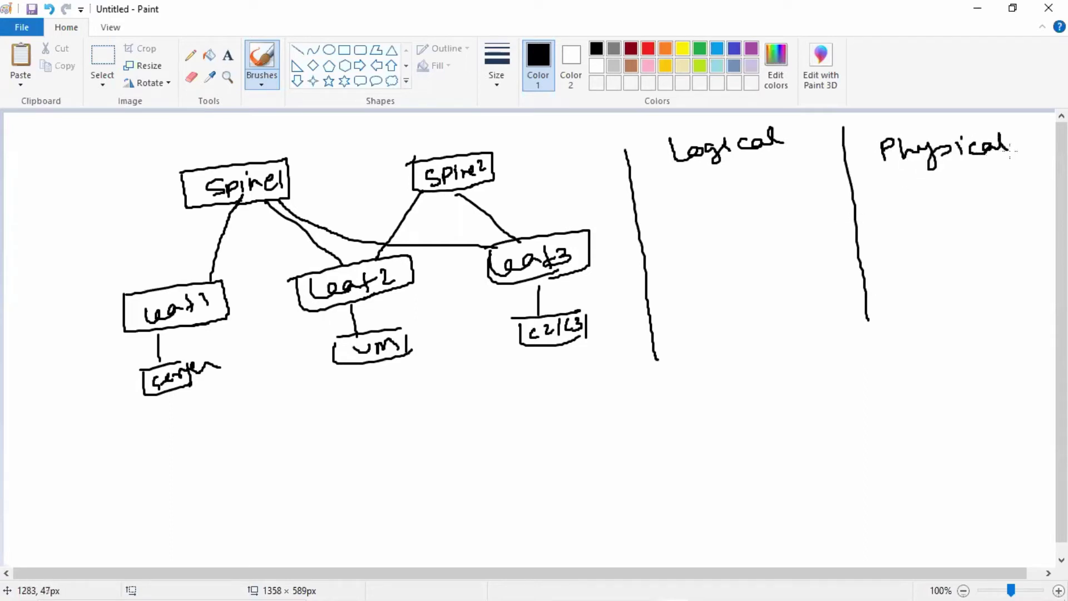
{"action": "left_click_drag", "start_coordinate": [855, 181], "coordinate": [1019, 162]}
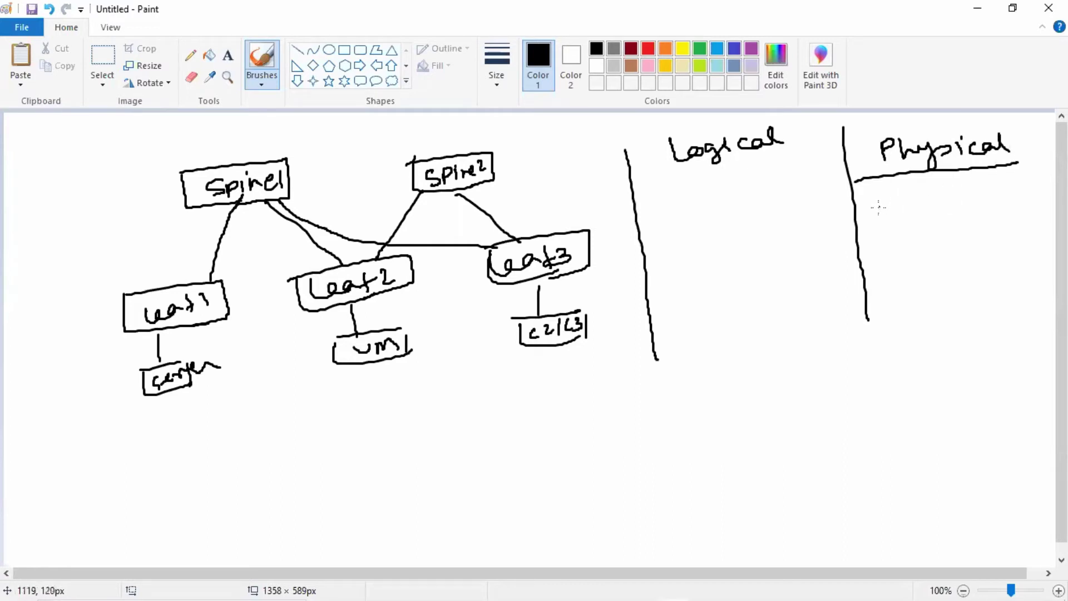
- List Interface Policy Group, Interface profile and switch profile under Physical, extending the divider
{"action": "mouse_move", "coordinate": [880, 204]}
{"action": "left_mouse_down"}
{"action": "mouse_move", "coordinate": [928, 208]}
{"action": "mouse_move", "coordinate": [952, 189]}
{"action": "mouse_move", "coordinate": [969, 199]}
{"action": "mouse_move", "coordinate": [1055, 190]}
{"action": "left_mouse_up"}
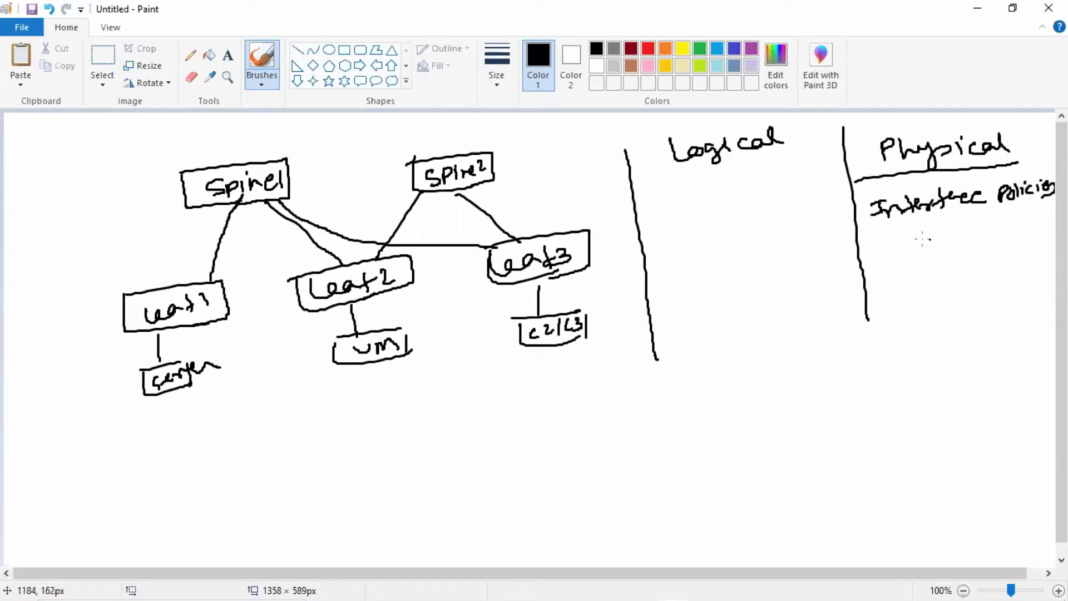
{"action": "mouse_move", "coordinate": [882, 241]}
{"action": "left_mouse_down"}
{"action": "mouse_move", "coordinate": [954, 245]}
{"action": "mouse_move", "coordinate": [962, 226]}
{"action": "left_mouse_up"}
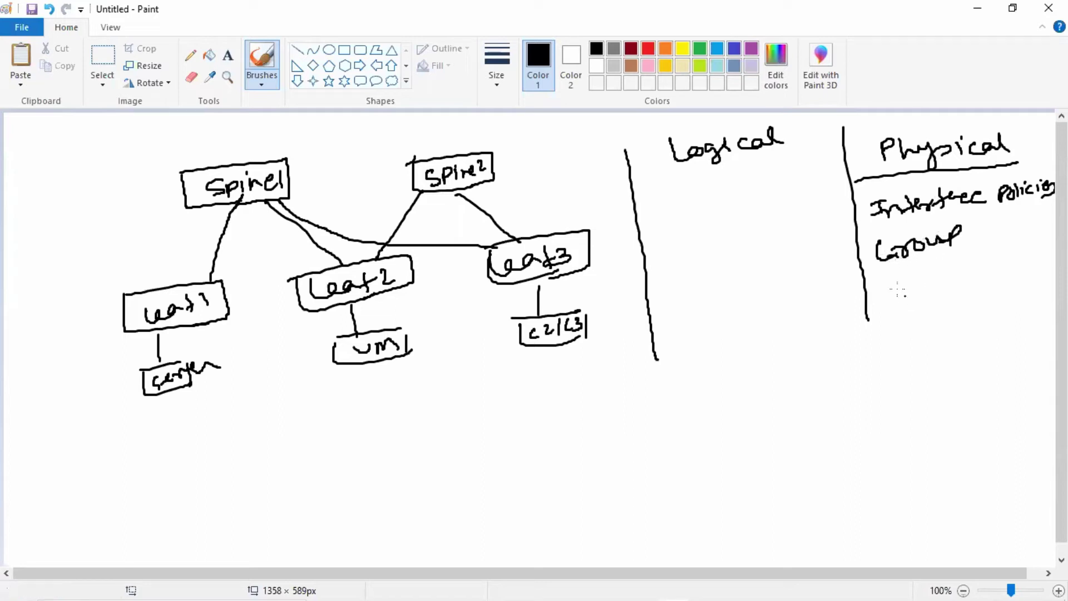
{"action": "mouse_move", "coordinate": [889, 284]}
{"action": "left_mouse_down"}
{"action": "mouse_move", "coordinate": [888, 297]}
{"action": "mouse_move", "coordinate": [995, 269]}
{"action": "mouse_move", "coordinate": [980, 287]}
{"action": "mouse_move", "coordinate": [987, 300]}
{"action": "mouse_move", "coordinate": [1017, 298]}
{"action": "mouse_move", "coordinate": [1025, 278]}
{"action": "mouse_move", "coordinate": [1045, 285]}
{"action": "left_mouse_up"}
{"action": "mouse_move", "coordinate": [899, 349]}
{"action": "left_mouse_down"}
{"action": "mouse_move", "coordinate": [893, 357]}
{"action": "mouse_move", "coordinate": [926, 340]}
{"action": "mouse_move", "coordinate": [996, 340]}
{"action": "mouse_move", "coordinate": [1048, 319]}
{"action": "left_mouse_up"}
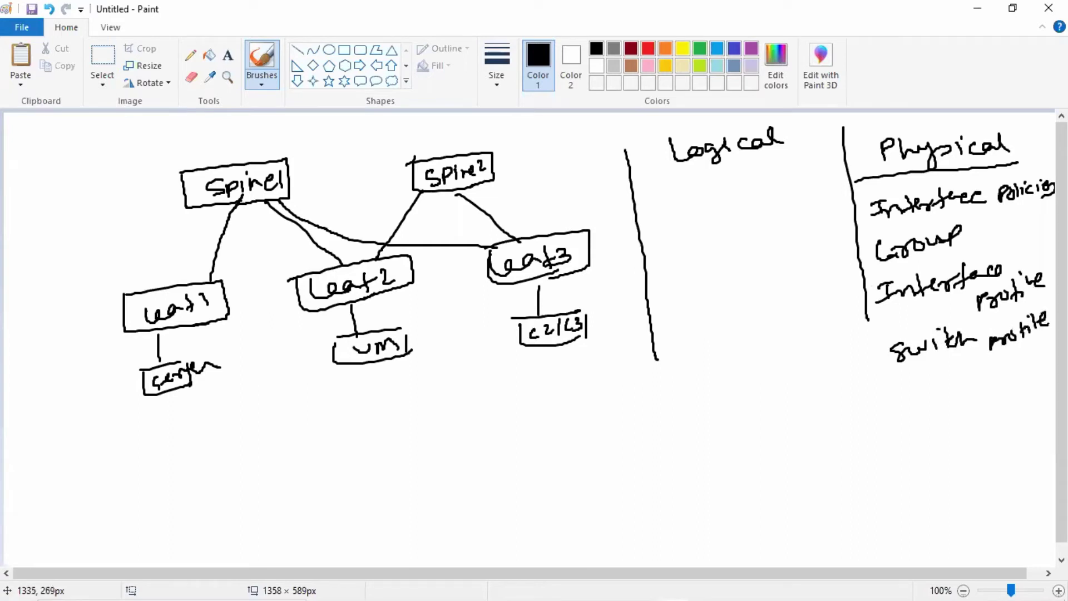
{"action": "left_click_drag", "start_coordinate": [872, 313], "coordinate": [875, 349]}
- Rule rows in the Logical column and write 'Tenant' and 'VRF'
{"action": "left_click_drag", "start_coordinate": [640, 196], "coordinate": [846, 161]}
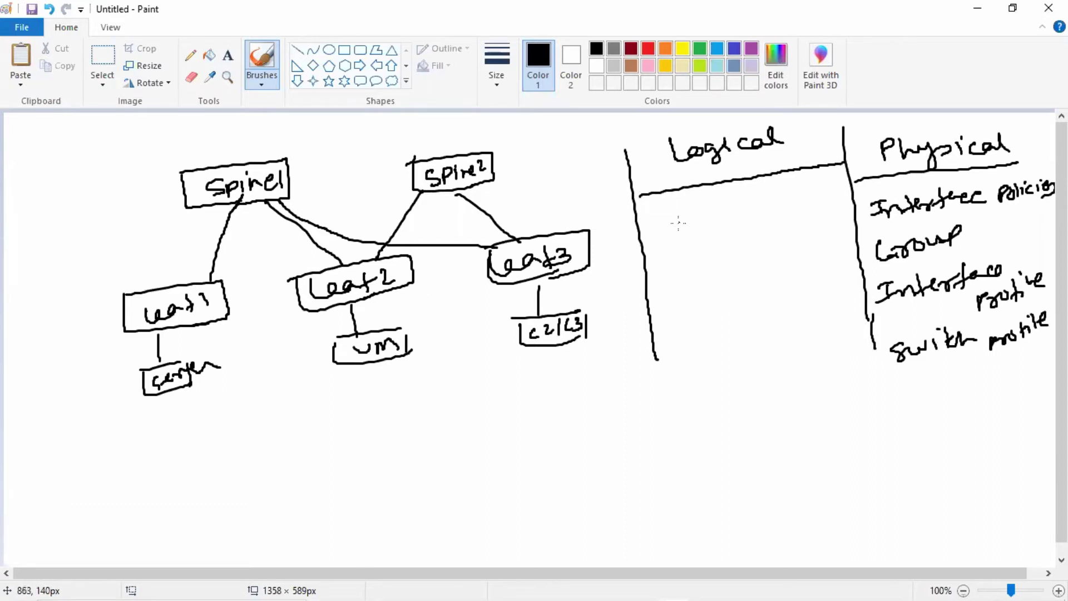
{"action": "mouse_move", "coordinate": [672, 213]}
{"action": "left_mouse_down"}
{"action": "mouse_move", "coordinate": [674, 231]}
{"action": "mouse_move", "coordinate": [690, 218]}
{"action": "mouse_move", "coordinate": [770, 207]}
{"action": "mouse_move", "coordinate": [773, 218]}
{"action": "left_mouse_up"}
{"action": "left_click_drag", "start_coordinate": [759, 207], "coordinate": [785, 202]}
{"action": "left_click_drag", "start_coordinate": [649, 257], "coordinate": [846, 224]}
{"action": "mouse_move", "coordinate": [677, 272]}
{"action": "left_mouse_down"}
{"action": "mouse_move", "coordinate": [699, 265]}
{"action": "mouse_move", "coordinate": [720, 277]}
{"action": "mouse_move", "coordinate": [736, 256]}
{"action": "mouse_move", "coordinate": [742, 266]}
{"action": "left_mouse_up"}
- Add 'Bridge Domain' and 'EPG' rows below VRF
{"action": "left_click_drag", "start_coordinate": [667, 307], "coordinate": [834, 274]}
{"action": "left_click_drag", "start_coordinate": [685, 326], "coordinate": [686, 342]}
{"action": "left_click_drag", "start_coordinate": [686, 327], "coordinate": [697, 342]}
{"action": "left_click_drag", "start_coordinate": [702, 341], "coordinate": [723, 328]}
{"action": "left_click_drag", "start_coordinate": [725, 326], "coordinate": [740, 315]}
{"action": "left_click_drag", "start_coordinate": [736, 328], "coordinate": [744, 315]}
{"action": "left_click_drag", "start_coordinate": [788, 314], "coordinate": [862, 283]}
{"action": "left_click_drag", "start_coordinate": [669, 352], "coordinate": [887, 307]}
{"action": "mouse_move", "coordinate": [726, 368]}
{"action": "left_mouse_down"}
{"action": "mouse_move", "coordinate": [719, 389]}
{"action": "mouse_move", "coordinate": [740, 364]}
{"action": "mouse_move", "coordinate": [797, 366]}
{"action": "left_mouse_up"}
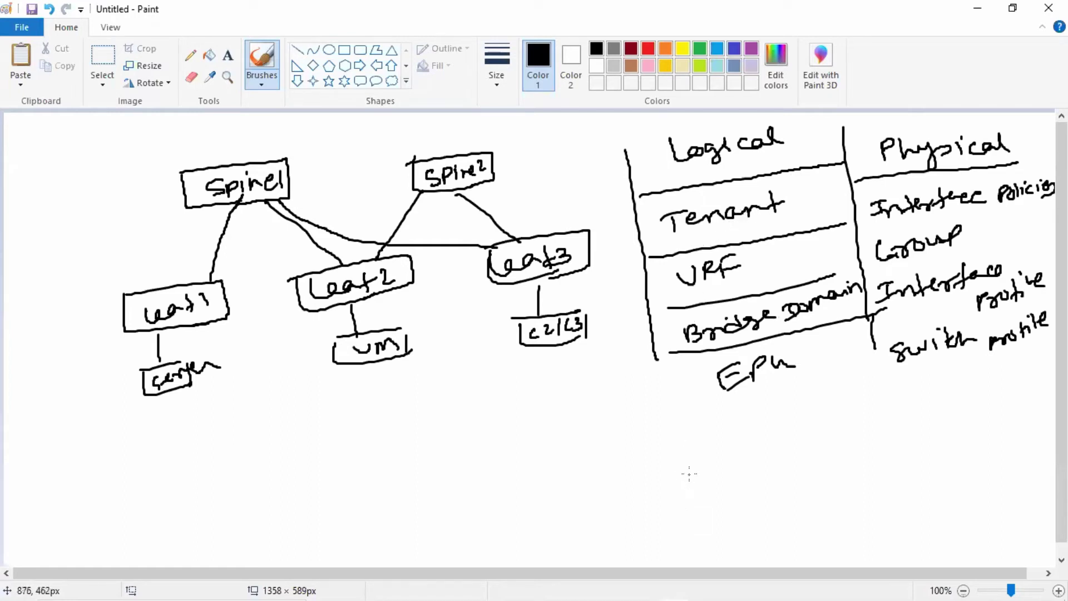
- Write 'Intra-Tenant → Contract' beneath the diagram
{"action": "mouse_move", "coordinate": [579, 433]}
{"action": "left_mouse_down"}
{"action": "mouse_move", "coordinate": [581, 462]}
{"action": "mouse_move", "coordinate": [589, 435]}
{"action": "left_mouse_up"}
{"action": "mouse_move", "coordinate": [558, 472]}
{"action": "left_mouse_down"}
{"action": "mouse_move", "coordinate": [610, 448]}
{"action": "mouse_move", "coordinate": [621, 467]}
{"action": "left_mouse_up"}
{"action": "mouse_move", "coordinate": [609, 453]}
{"action": "left_mouse_down"}
{"action": "mouse_move", "coordinate": [670, 453]}
{"action": "mouse_move", "coordinate": [688, 433]}
{"action": "mouse_move", "coordinate": [712, 448]}
{"action": "mouse_move", "coordinate": [775, 417]}
{"action": "left_mouse_up"}
{"action": "left_click_drag", "start_coordinate": [787, 429], "coordinate": [811, 431]}
{"action": "mouse_move", "coordinate": [876, 426]}
{"action": "left_mouse_down"}
{"action": "mouse_move", "coordinate": [893, 443]}
{"action": "mouse_move", "coordinate": [979, 401]}
{"action": "mouse_move", "coordinate": [993, 406]}
{"action": "left_mouse_up"}
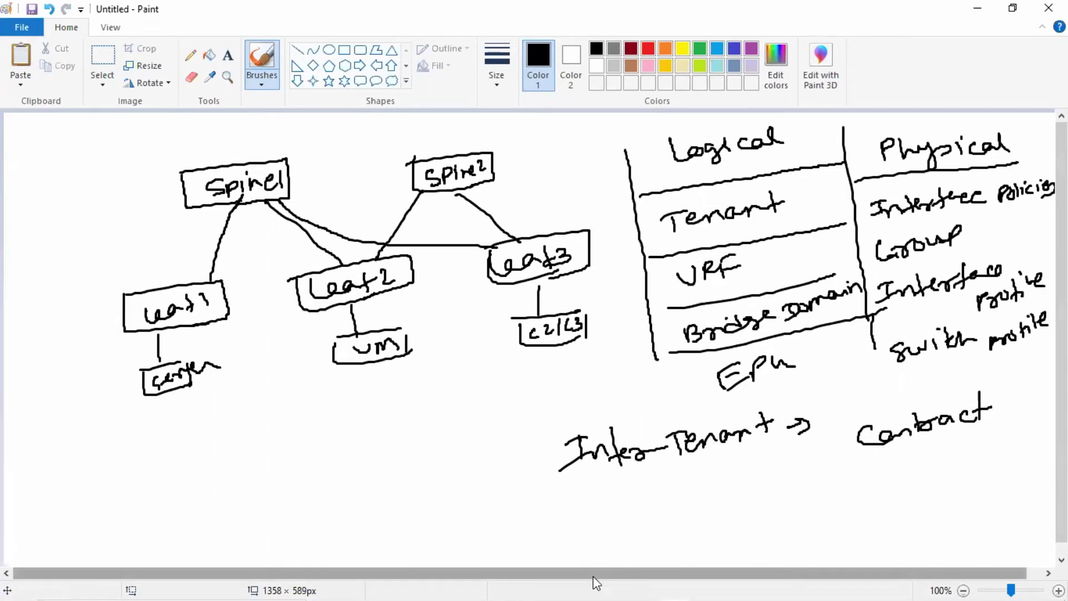
- Write 'AAEP → Attachable Access Entity Profile' below the Contract note
{"action": "mouse_move", "coordinate": [598, 513]}
{"action": "left_mouse_down"}
{"action": "mouse_move", "coordinate": [660, 498]}
{"action": "mouse_move", "coordinate": [666, 512]}
{"action": "mouse_move", "coordinate": [677, 500]}
{"action": "mouse_move", "coordinate": [713, 505]}
{"action": "mouse_move", "coordinate": [824, 466]}
{"action": "mouse_move", "coordinate": [915, 458]}
{"action": "left_mouse_up"}
{"action": "left_click", "coordinate": [833, 500]}
{"action": "mouse_move", "coordinate": [740, 515]}
{"action": "left_mouse_down"}
{"action": "mouse_move", "coordinate": [740, 524]}
{"action": "mouse_move", "coordinate": [835, 496]}
{"action": "mouse_move", "coordinate": [835, 509]}
{"action": "left_mouse_up"}
{"action": "mouse_move", "coordinate": [764, 533]}
{"action": "left_mouse_down"}
{"action": "mouse_move", "coordinate": [763, 553]}
{"action": "mouse_move", "coordinate": [812, 526]}
{"action": "mouse_move", "coordinate": [835, 537]}
{"action": "mouse_move", "coordinate": [862, 509]}
{"action": "mouse_move", "coordinate": [961, 498]}
{"action": "left_mouse_up"}
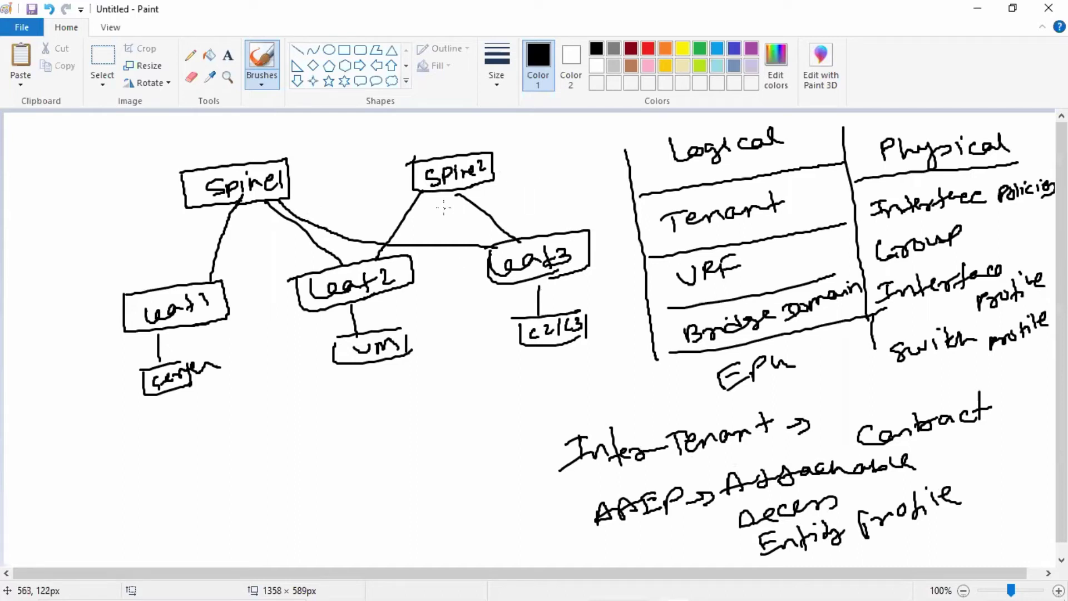
{"action": "mouse_move", "coordinate": [519, 583]}
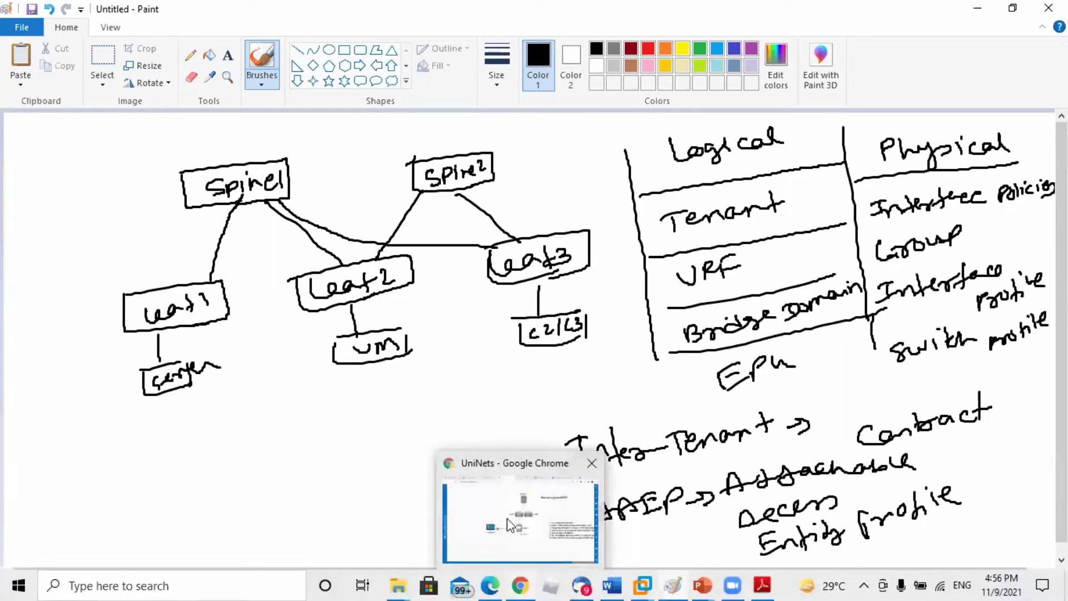
- Switch to the UniNets lab page and launch the Workstation's remote console
{"action": "left_click", "coordinate": [507, 519]}
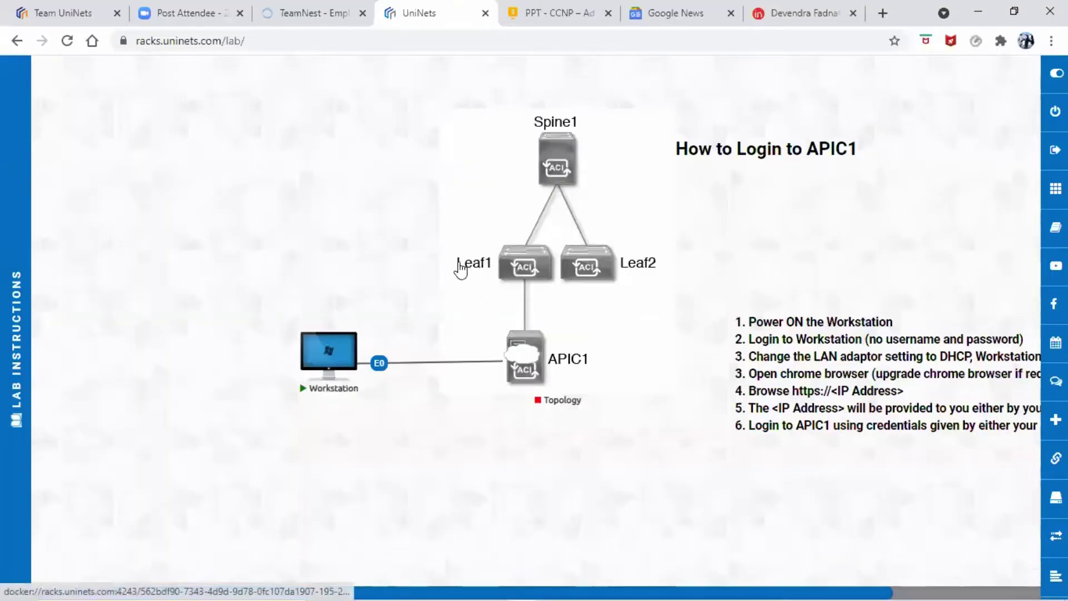
{"action": "left_click", "coordinate": [345, 340]}
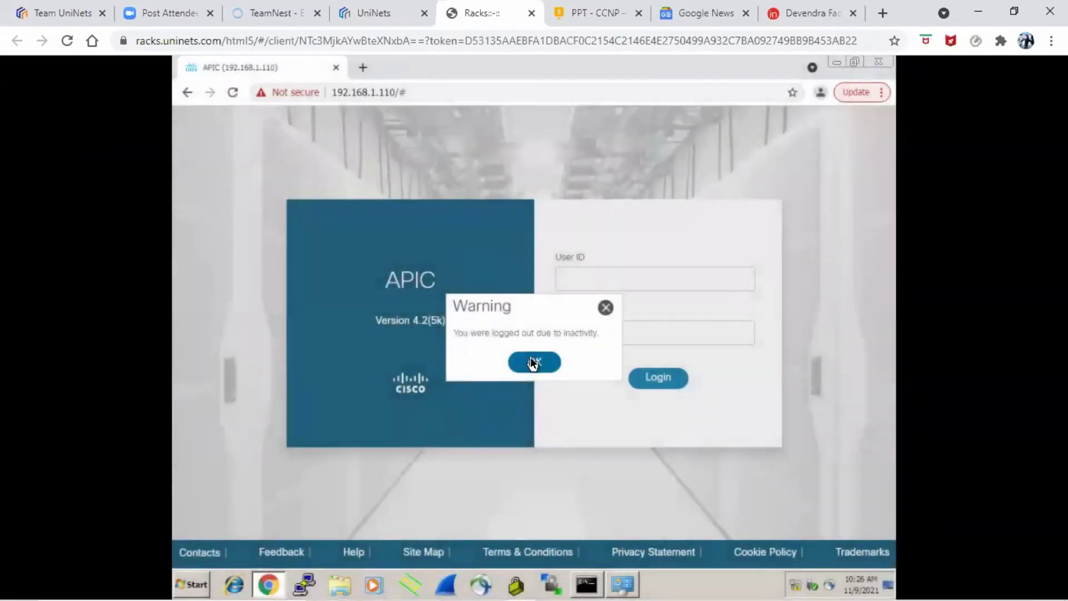
- Reload the APIC login page, sign in as admin, and begin first-time setup
{"action": "left_click", "coordinate": [605, 306]}
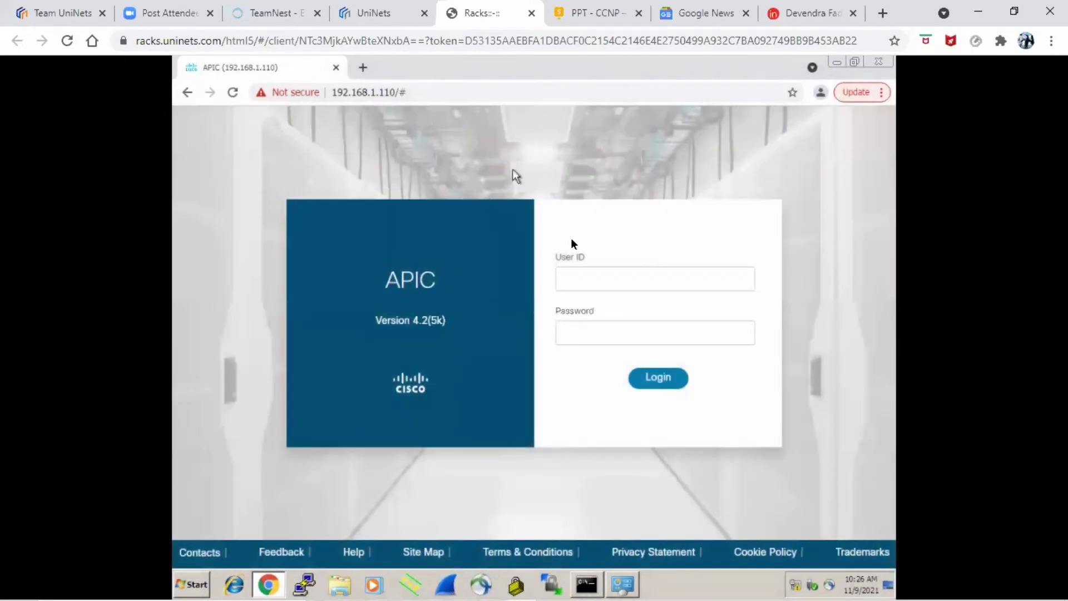
{"action": "left_click", "coordinate": [234, 95]}
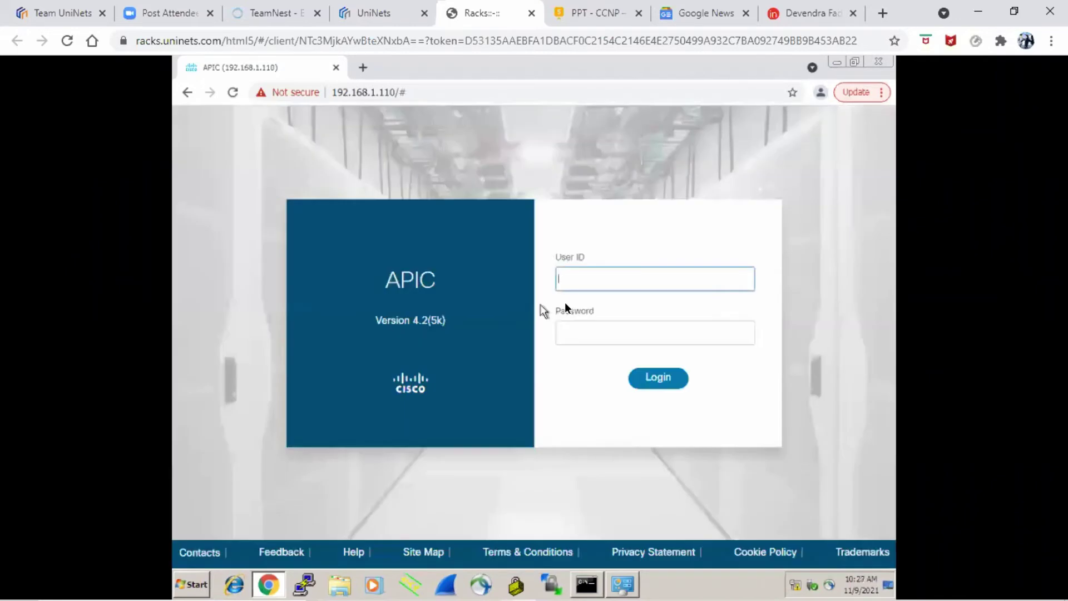
{"action": "left_click", "coordinate": [585, 278]}
{"action": "type", "text": "ADMIN"}
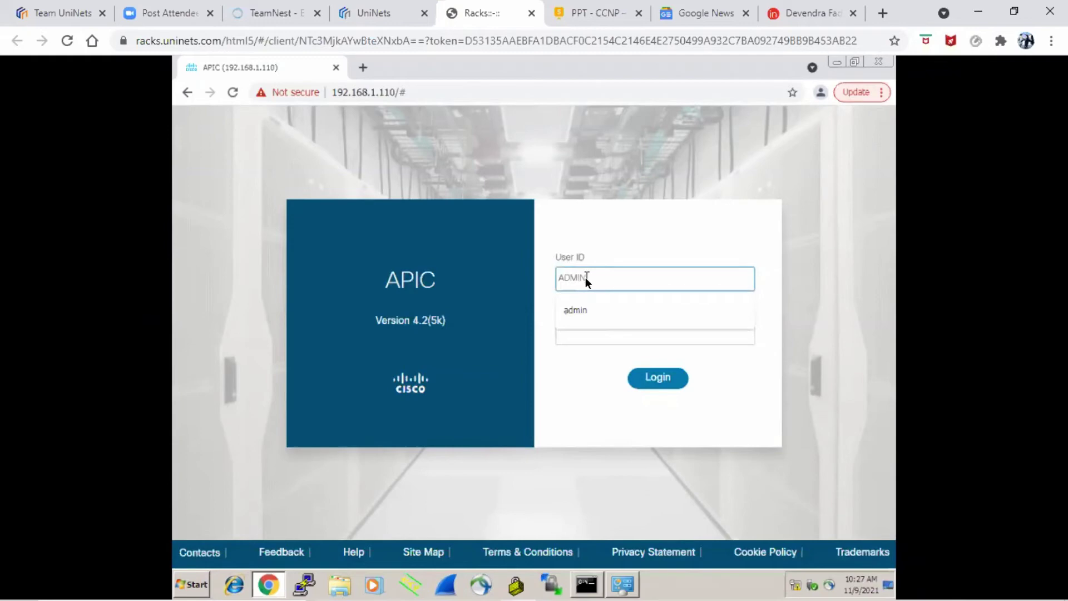
{"action": "key", "text": "BackSpace"}
{"action": "key", "text": "BackSpace"}
{"action": "key", "text": "BackSpace"}
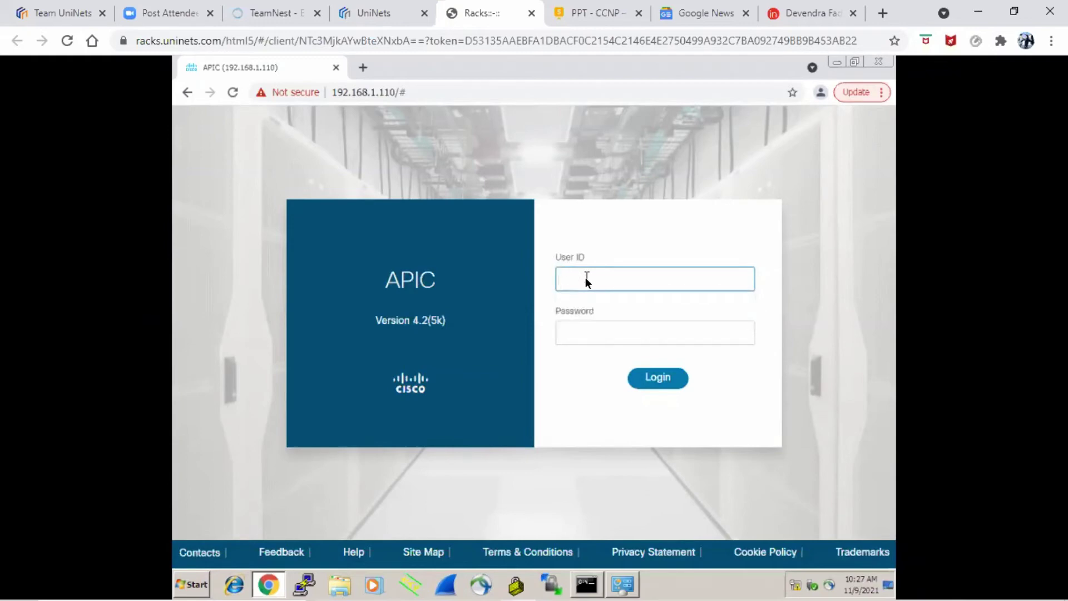
{"action": "type", "text": "A"}
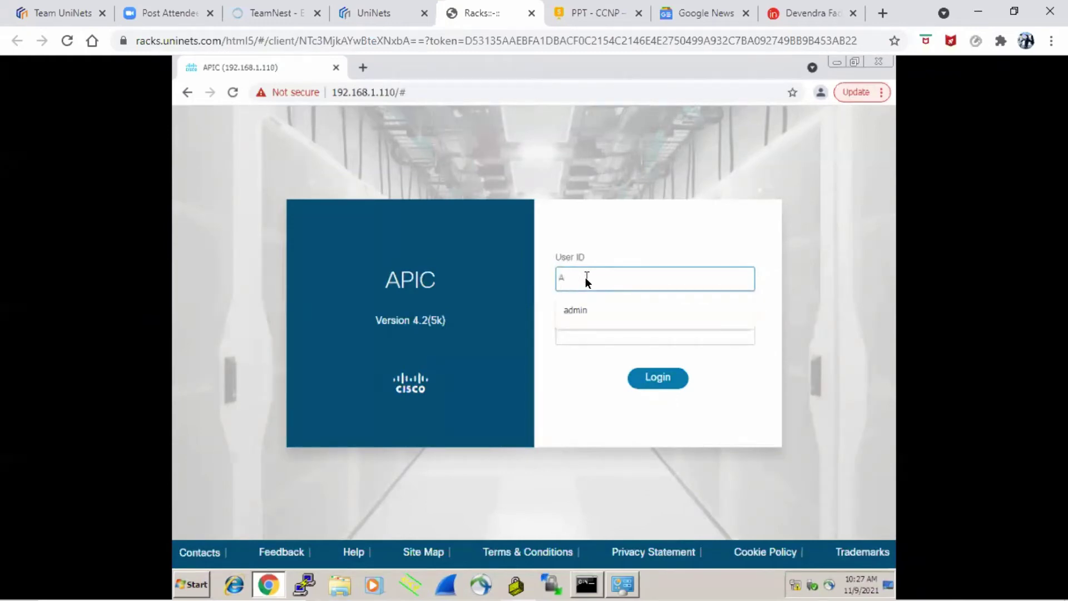
{"action": "left_click", "coordinate": [578, 309]}
{"action": "left_click", "coordinate": [579, 330]}
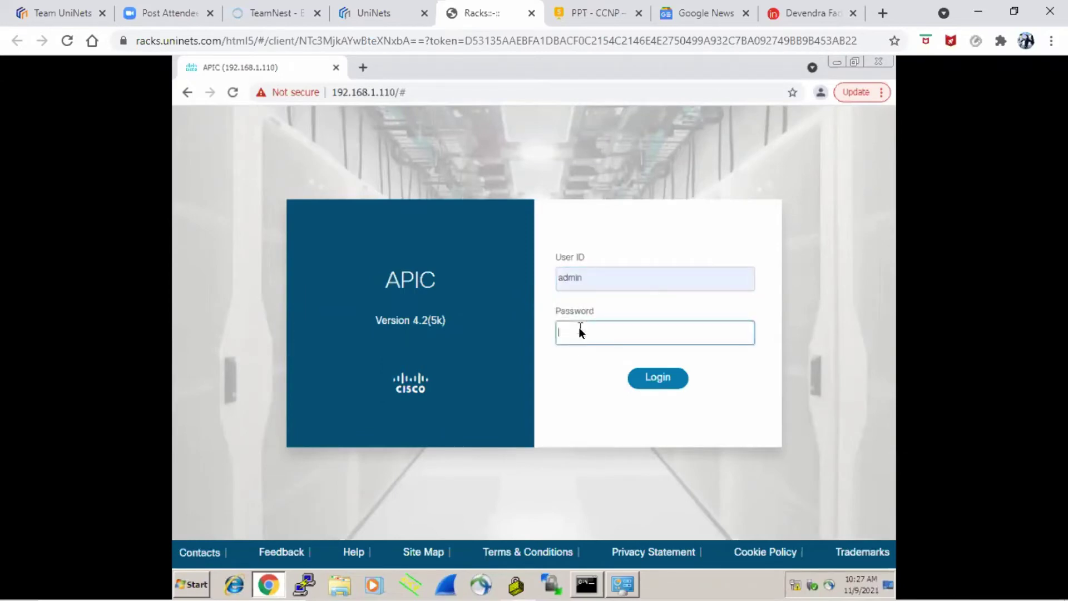
{"action": "type", "text": "•••"}
{"action": "key", "text": "Return"}
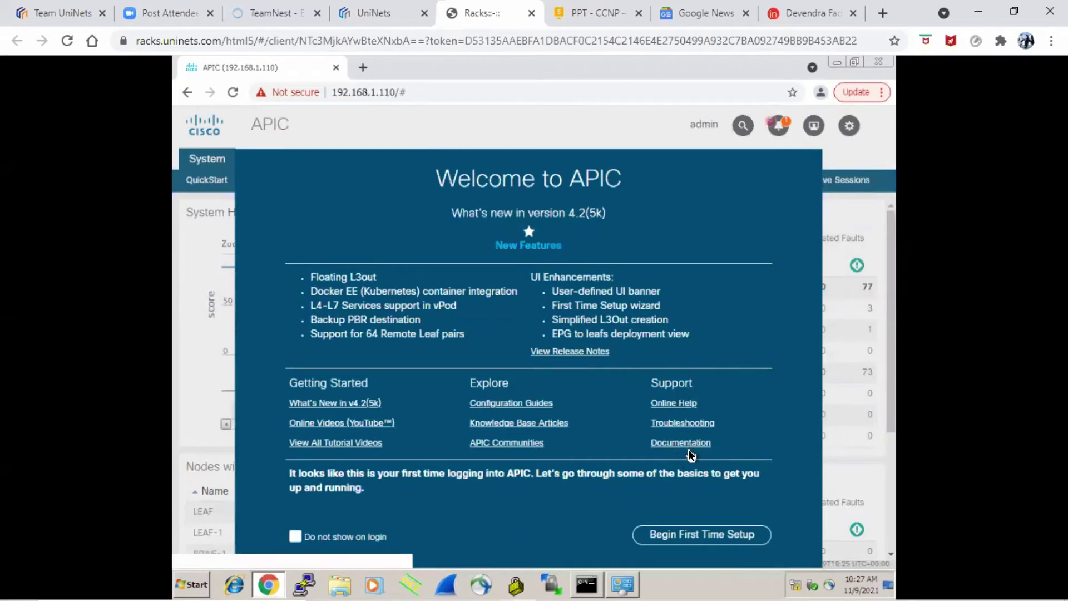
{"action": "left_click", "coordinate": [671, 538]}
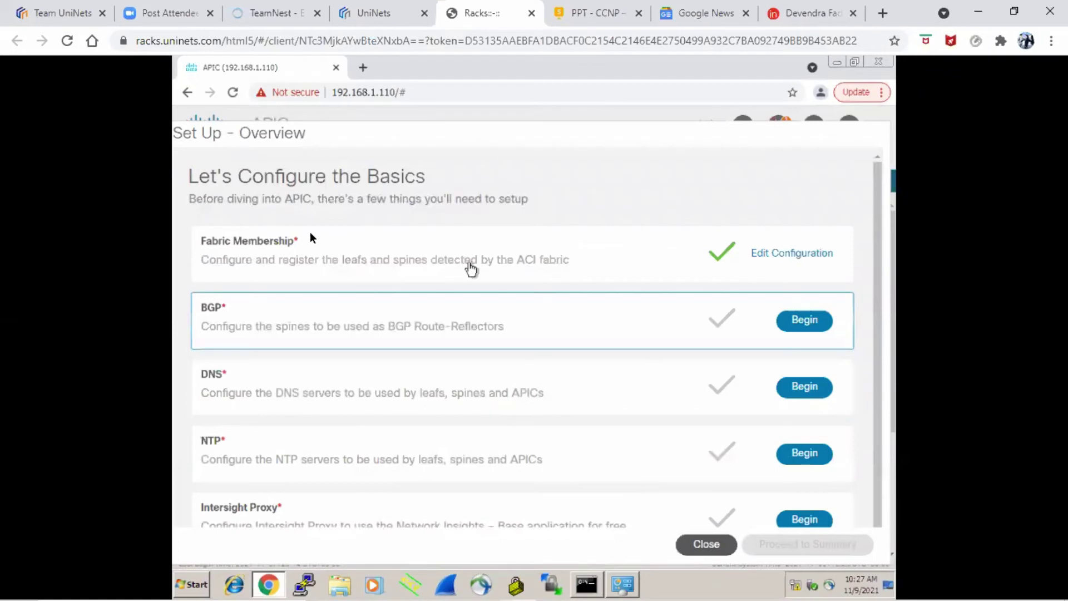
- Confirm the three registered nodes under Fabric Membership, then close the setup overview
{"action": "left_click", "coordinate": [340, 246]}
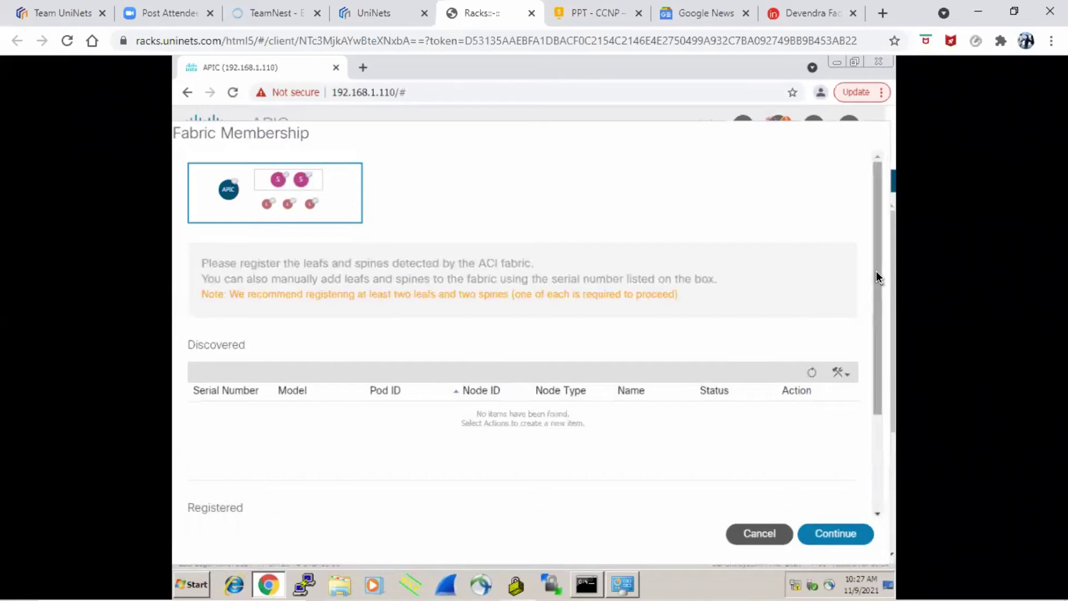
{"action": "scroll", "coordinate": [882, 295], "scroll_direction": "down", "scroll_amount": 3}
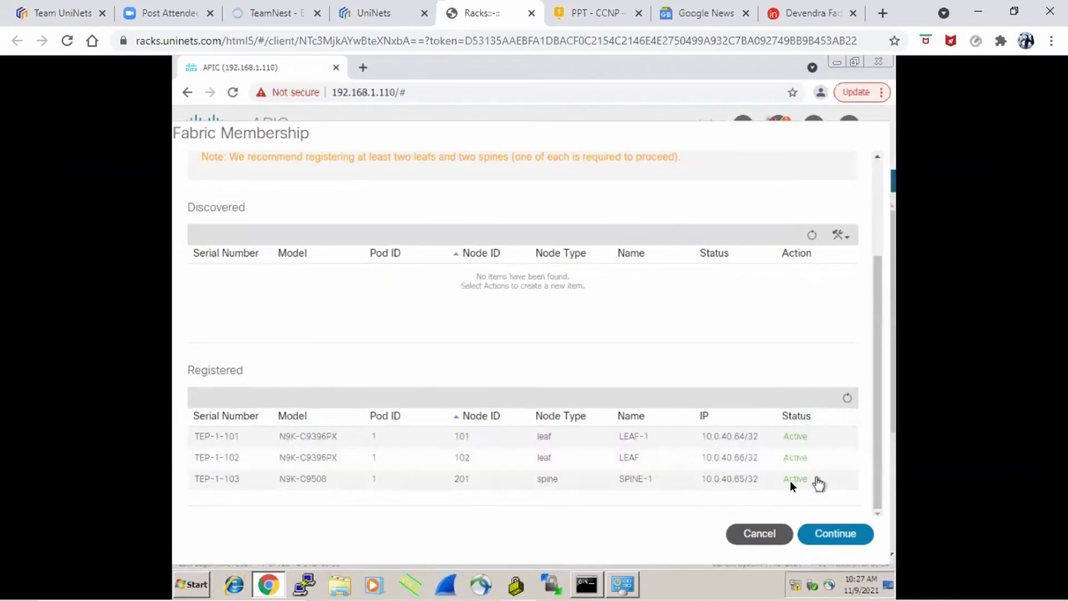
{"action": "left_click", "coordinate": [821, 533]}
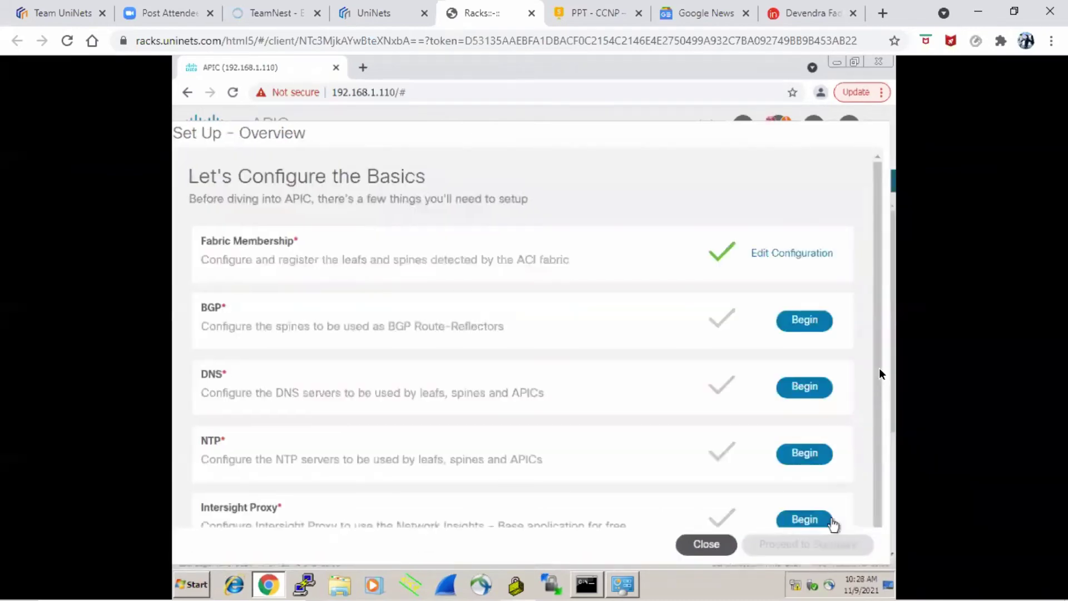
{"action": "scroll", "coordinate": [879, 379], "scroll_direction": "down", "scroll_amount": 1}
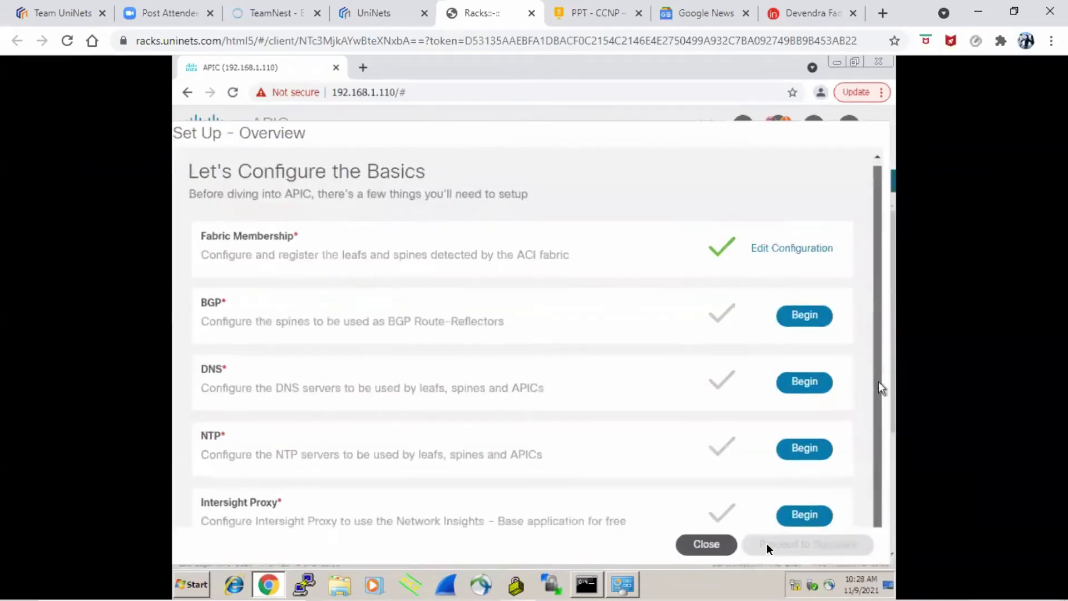
{"action": "scroll", "coordinate": [879, 389], "scroll_direction": "down", "scroll_amount": 2}
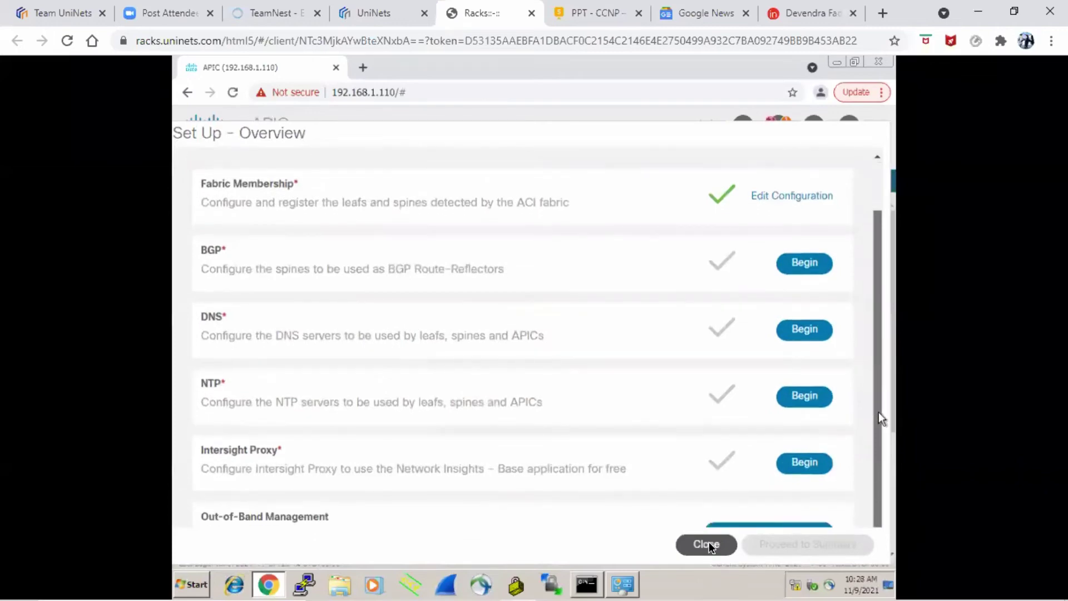
{"action": "left_click", "coordinate": [707, 544]}
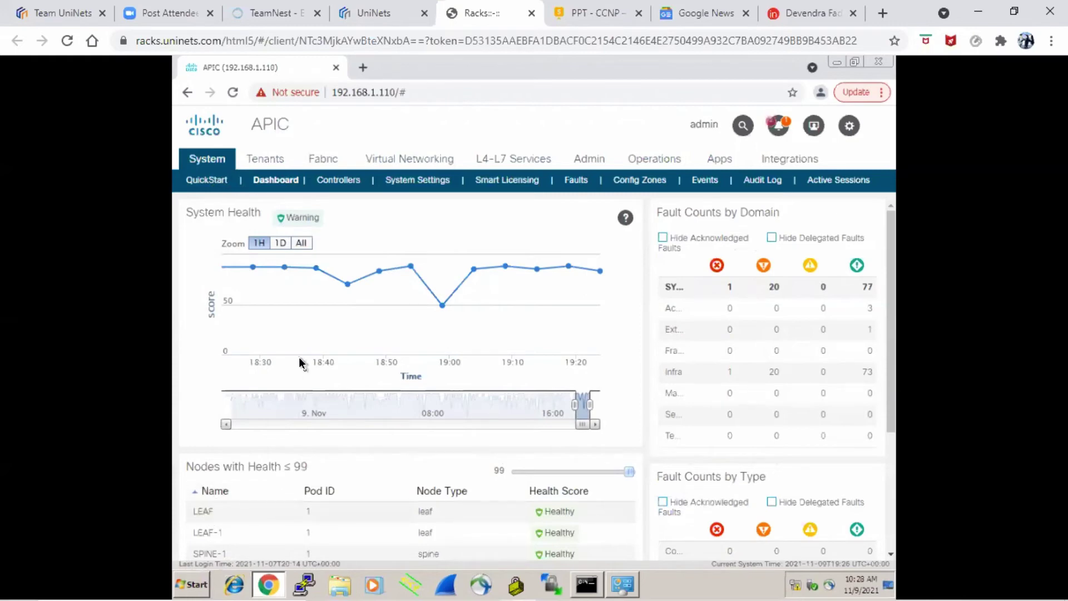
- Show the controller topology linking apic1 (Node-1) to LEAF-1, then list all tenants
{"action": "left_click", "coordinate": [341, 181]}
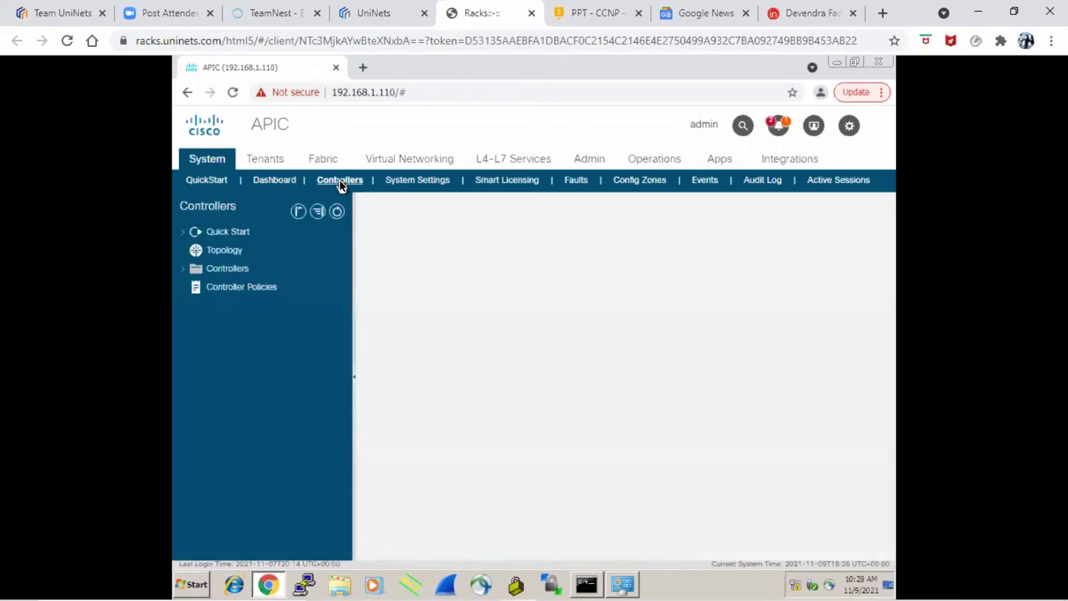
{"action": "left_click", "coordinate": [181, 271]}
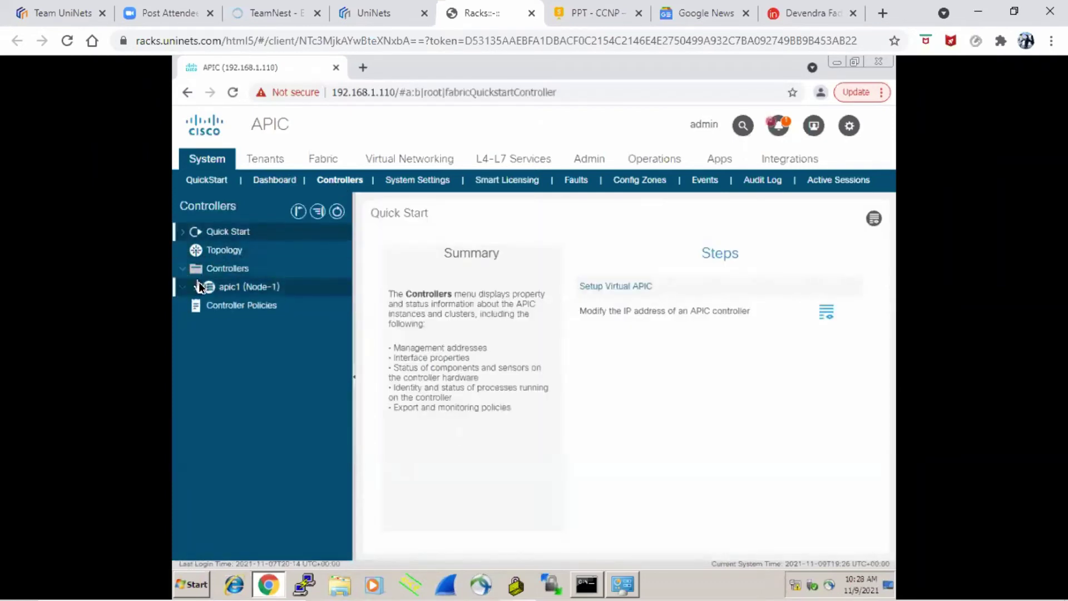
{"action": "left_click", "coordinate": [195, 285]}
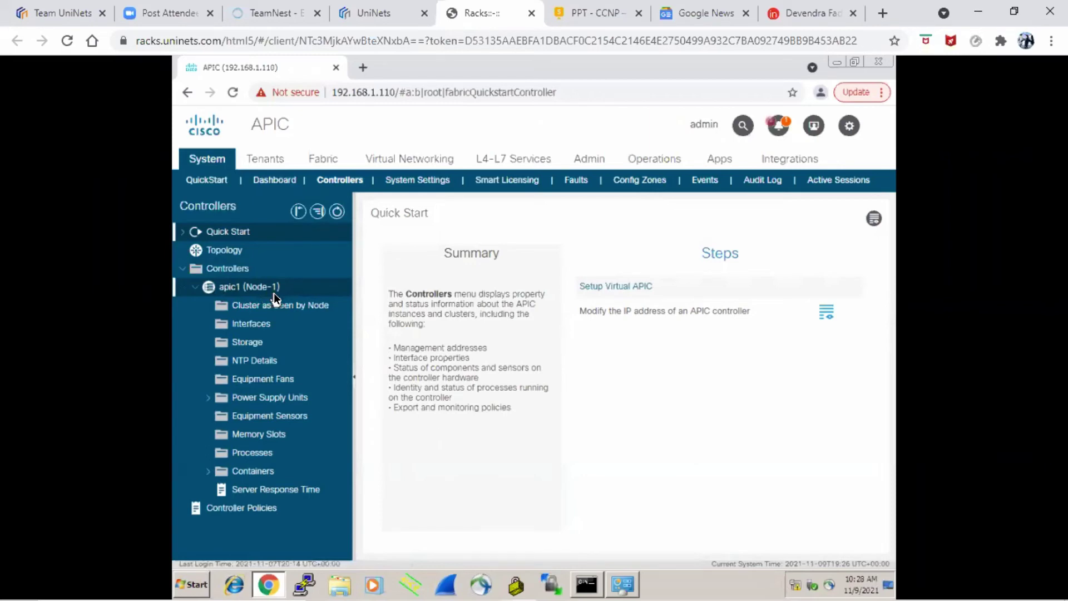
{"action": "left_click", "coordinate": [310, 304]}
{"action": "left_click", "coordinate": [238, 269]}
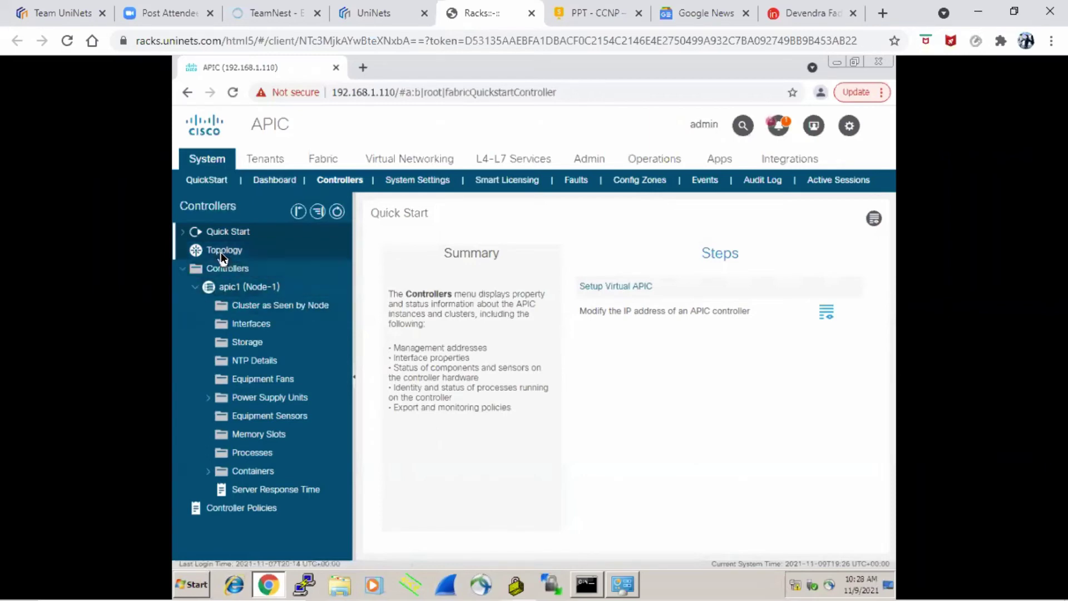
{"action": "left_click", "coordinate": [220, 252]}
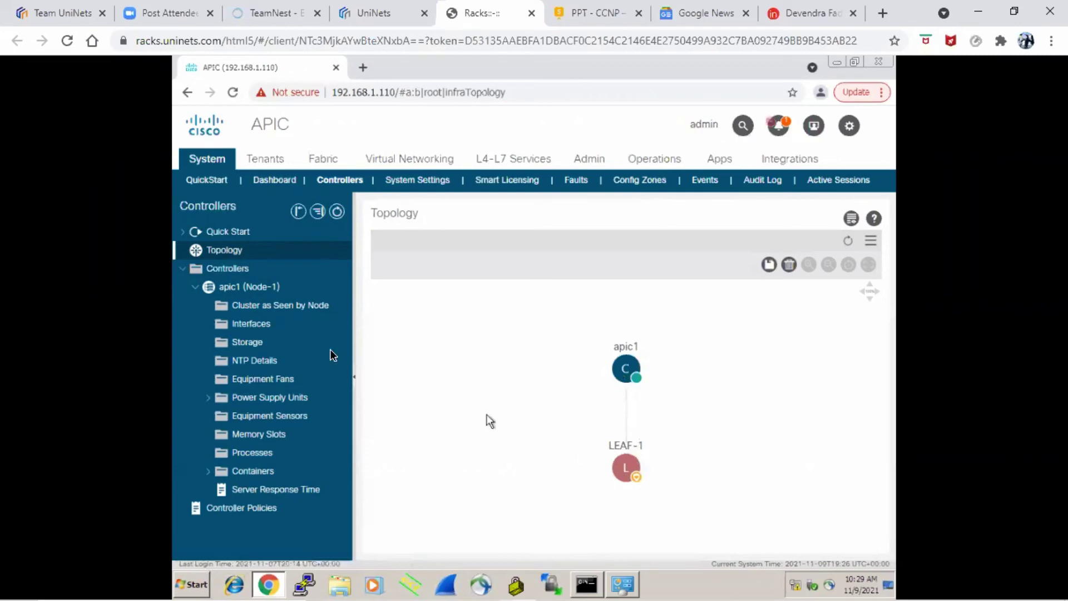
{"action": "left_click", "coordinate": [270, 162]}
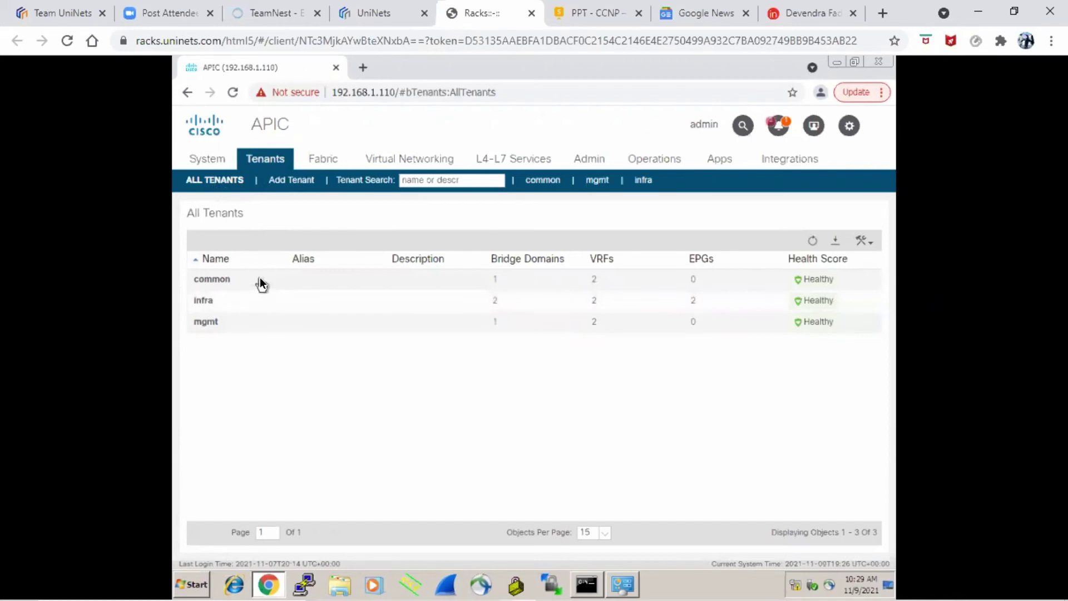
- Add a new tenant named Uninets-Tenant and submit it
{"action": "left_click", "coordinate": [288, 179]}
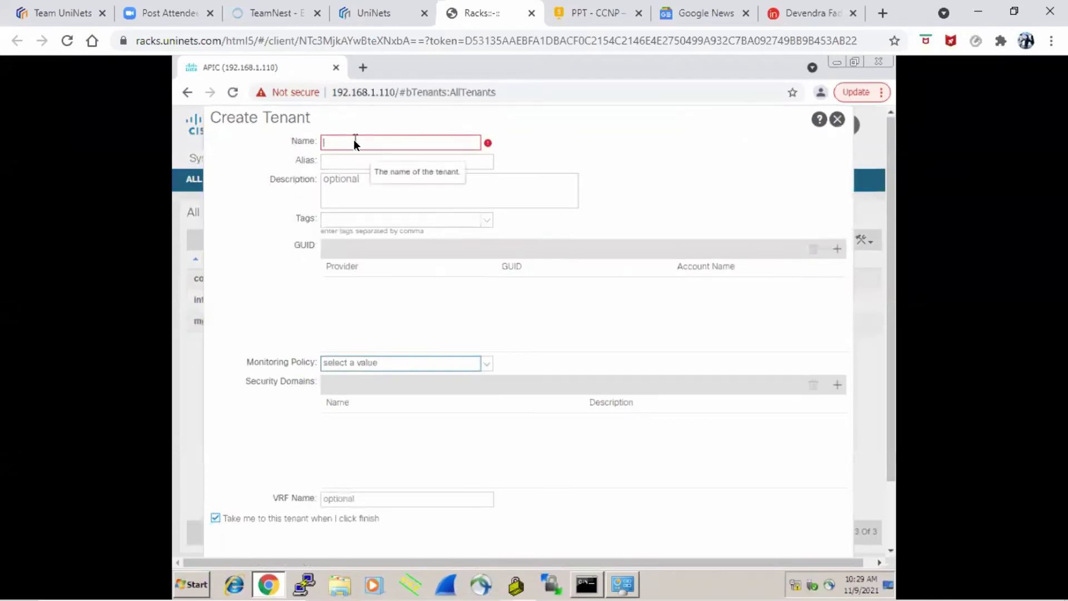
{"action": "type", "text": "Uninets-Tenant"}
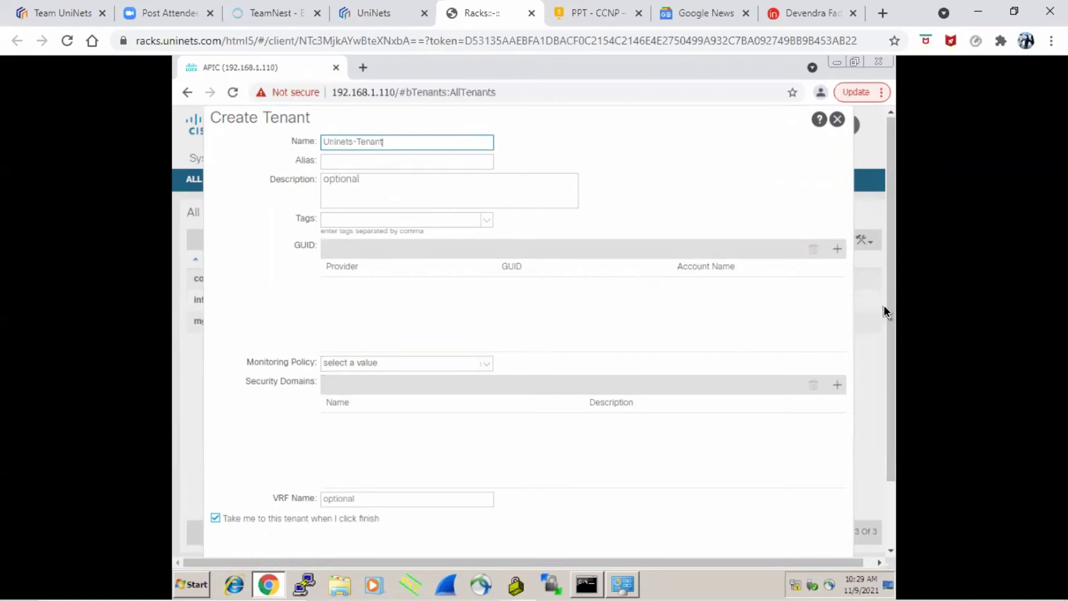
{"action": "left_click_drag", "start_coordinate": [888, 306], "coordinate": [883, 510]}
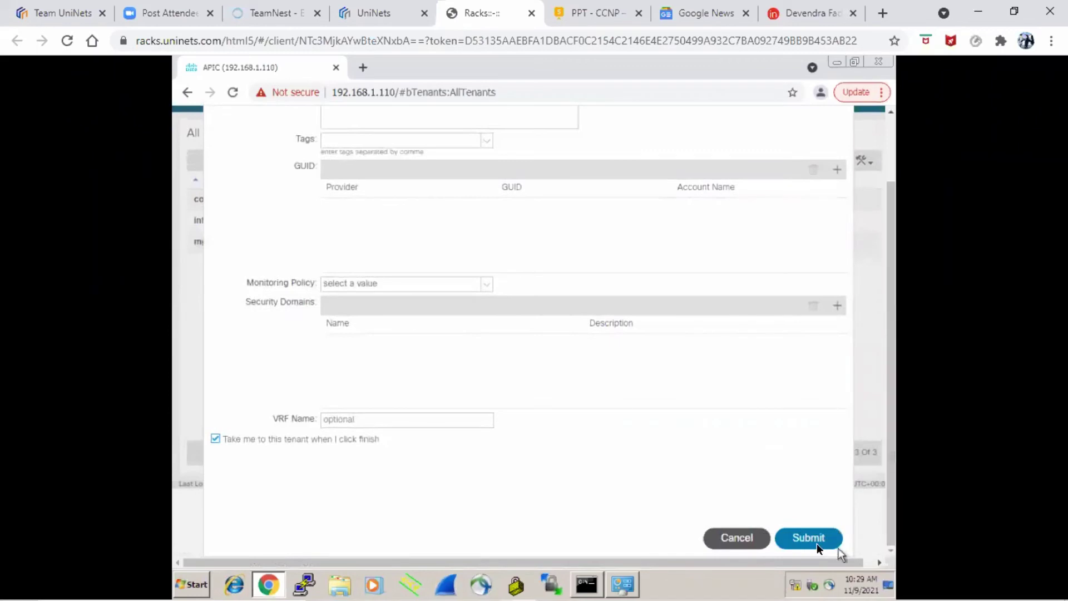
{"action": "left_click", "coordinate": [810, 542]}
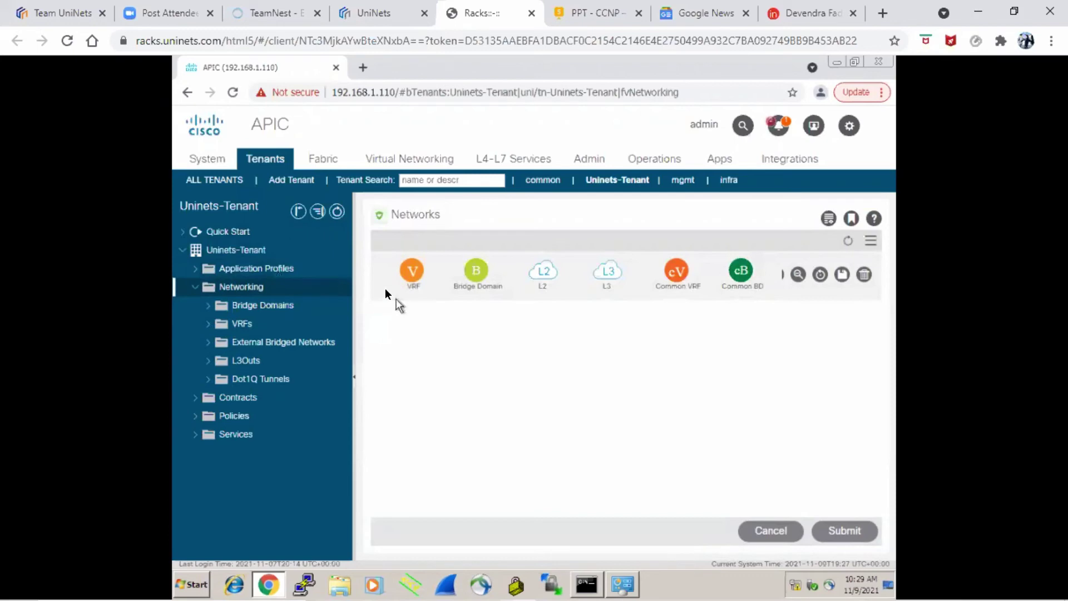
- Place a VRF named Uninets_VRF on the tenant's Networks canvas
{"action": "left_click_drag", "start_coordinate": [409, 274], "coordinate": [520, 370]}
{"action": "type", "text": "T"}
{"action": "type", "text": "Uni"}
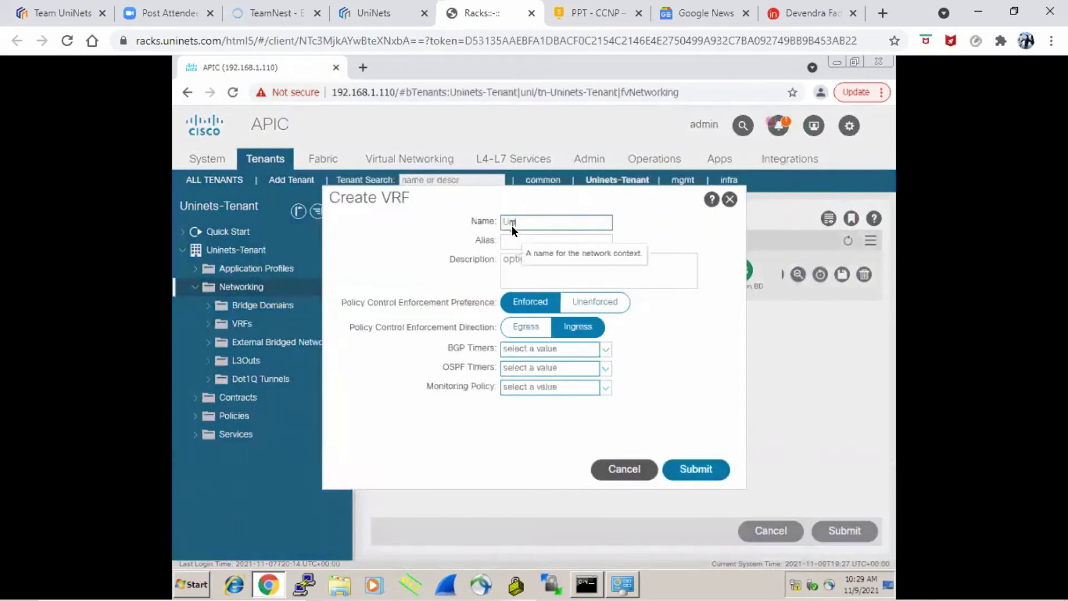
{"action": "type", "text": "nets_VRF"}
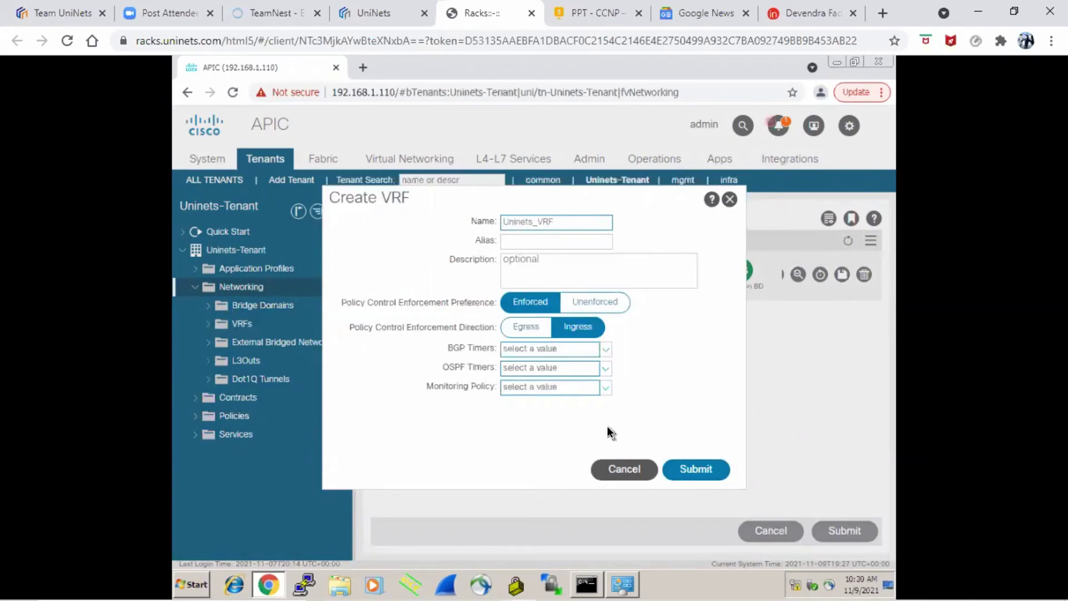
{"action": "left_click", "coordinate": [688, 470]}
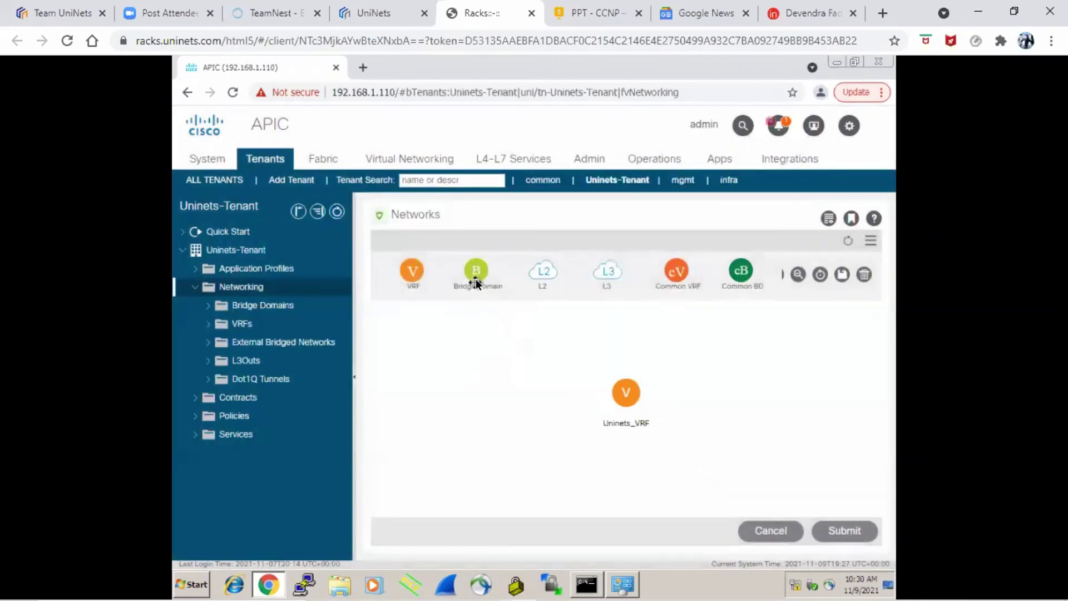
{"action": "left_click_drag", "start_coordinate": [476, 283], "coordinate": [565, 399]}
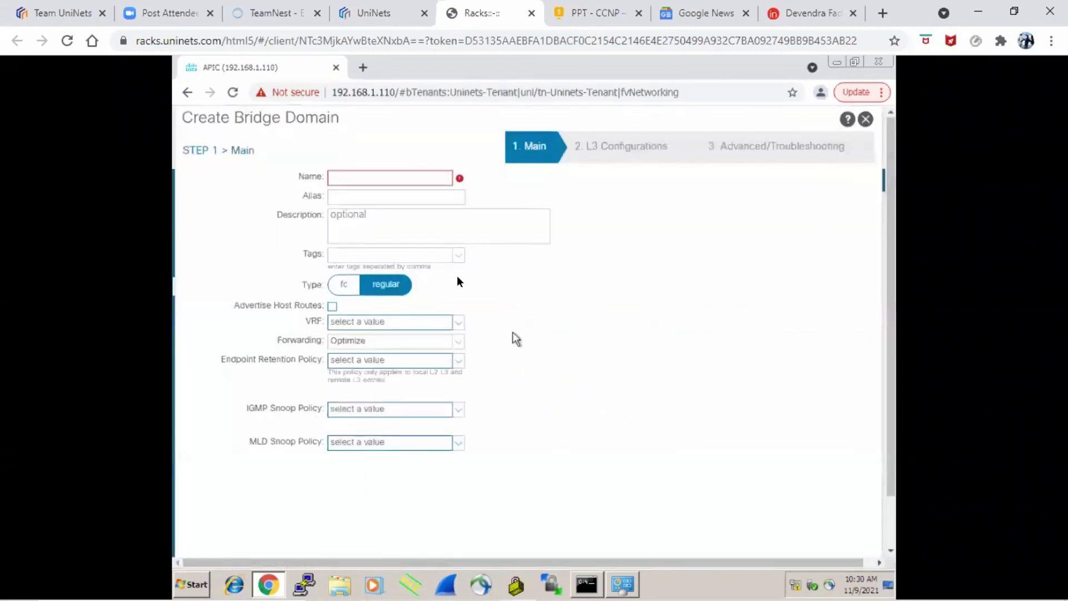
- Name the bridge domain Uninets_BD and finish the wizard with default L3 and advanced settings
{"action": "left_click", "coordinate": [347, 177]}
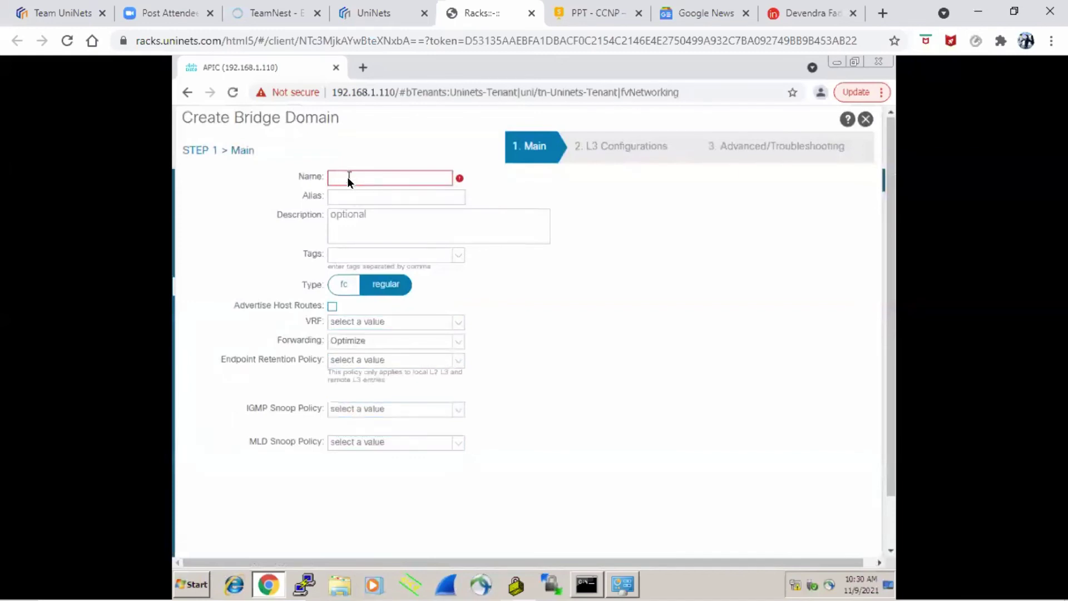
{"action": "type", "text": "Uninets_BD"}
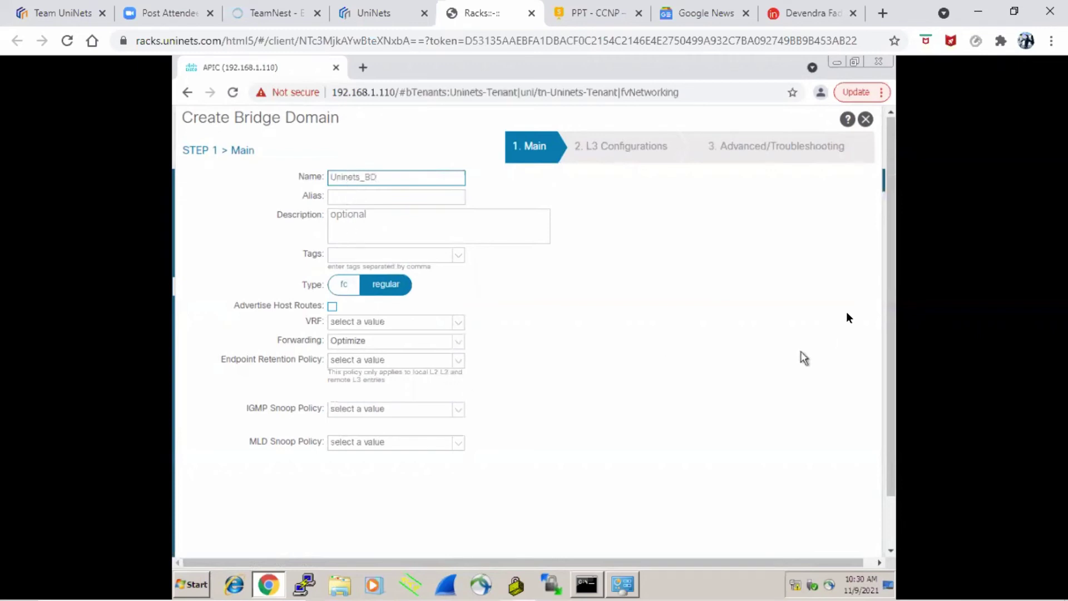
{"action": "left_click_drag", "start_coordinate": [894, 426], "coordinate": [899, 536]}
{"action": "left_click", "coordinate": [836, 550]}
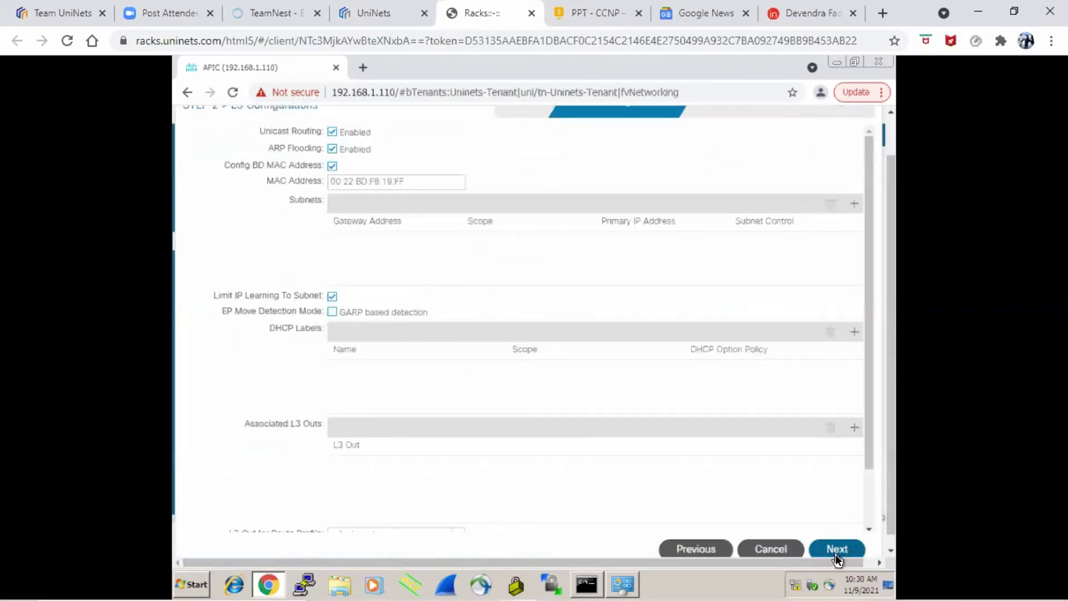
{"action": "left_click", "coordinate": [836, 554]}
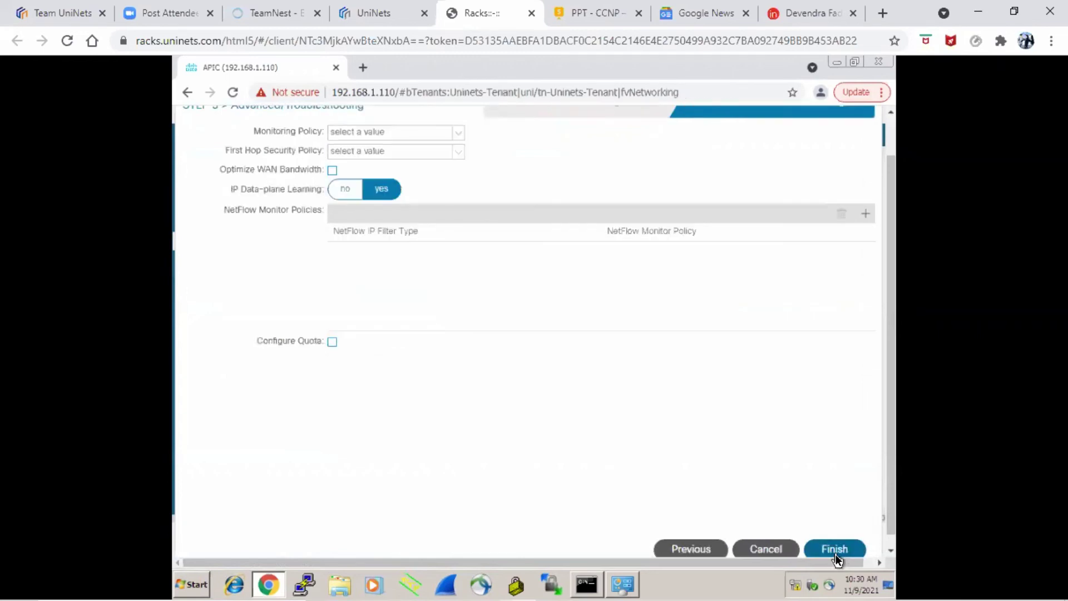
{"action": "left_click", "coordinate": [835, 551]}
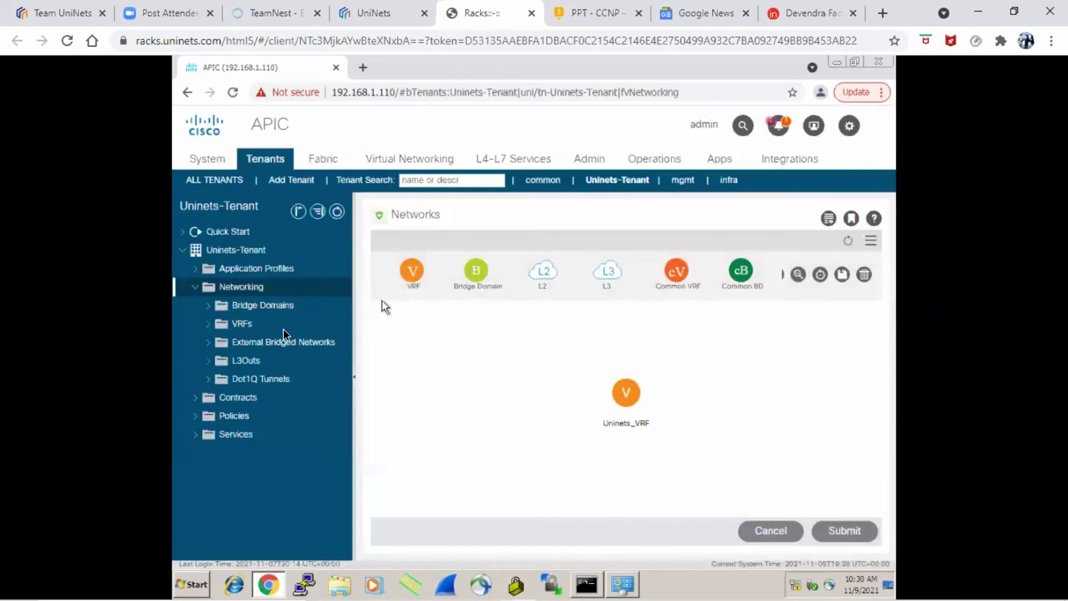
- Expand Bridge Domains and Uninets_BD to reveal its DHCP Relay Labels, Subnets and ND Proxy Subnets
{"action": "left_click", "coordinate": [212, 305]}
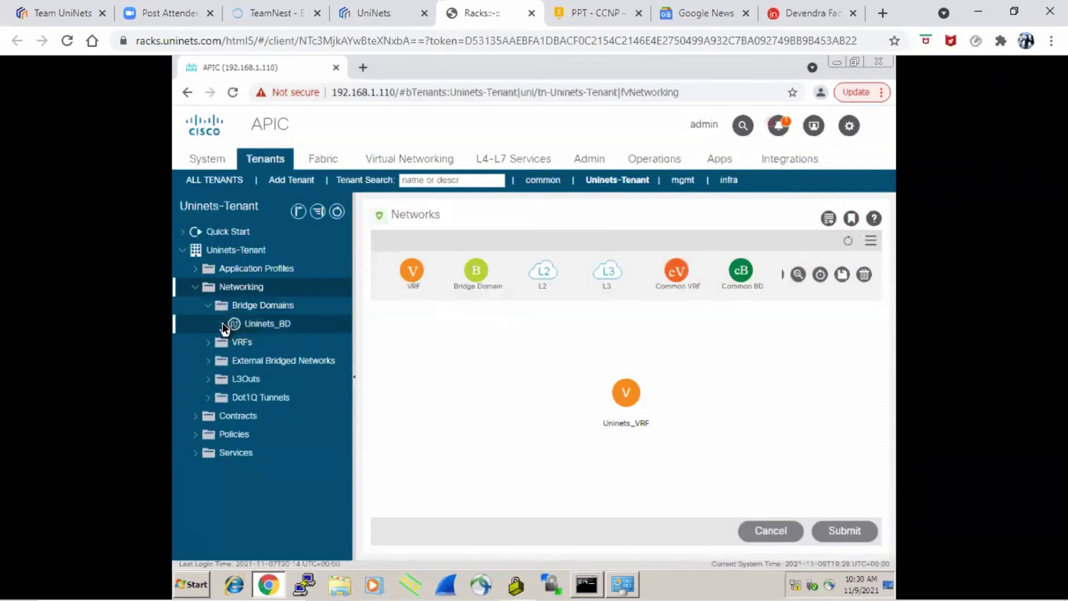
{"action": "left_click", "coordinate": [222, 324]}
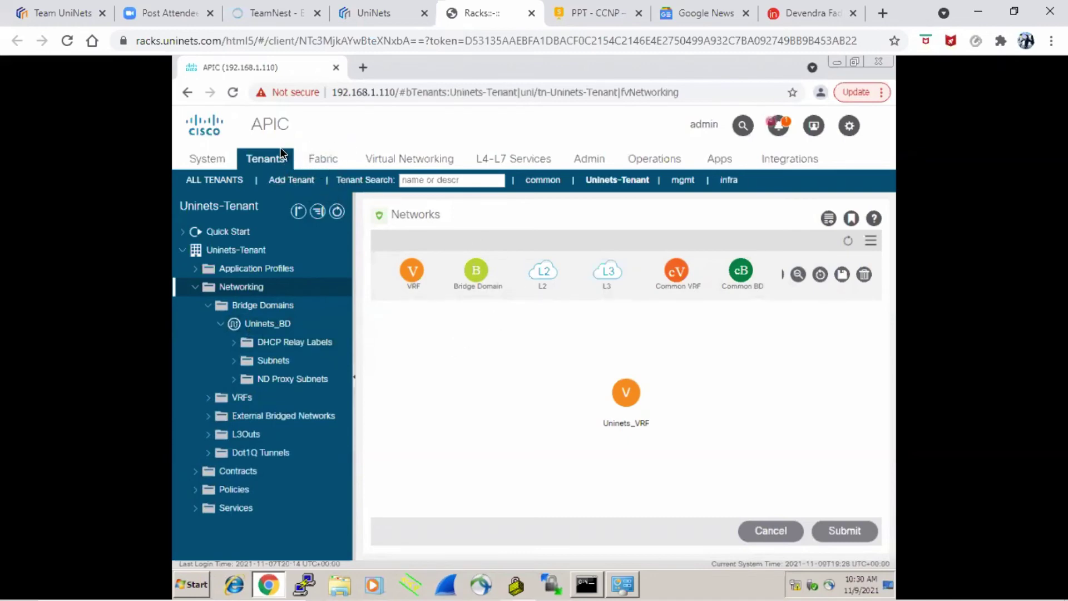
{"action": "left_click", "coordinate": [319, 161]}
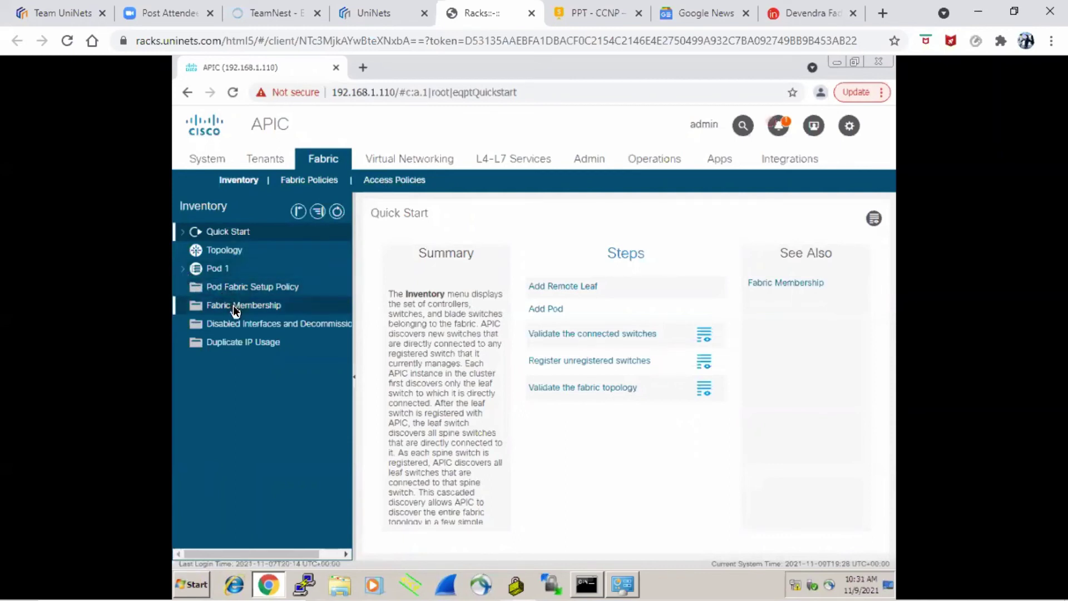
- Go to Fabric Access Policies > Interface > Link Level, showing only the default policy
{"action": "left_click", "coordinate": [386, 182]}
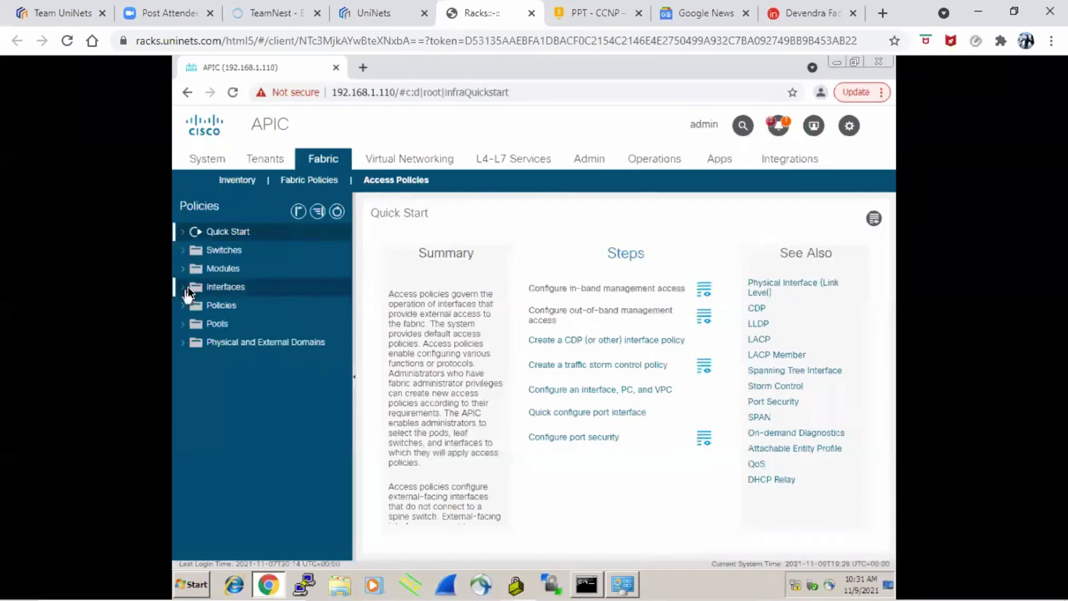
{"action": "left_click", "coordinate": [188, 286]}
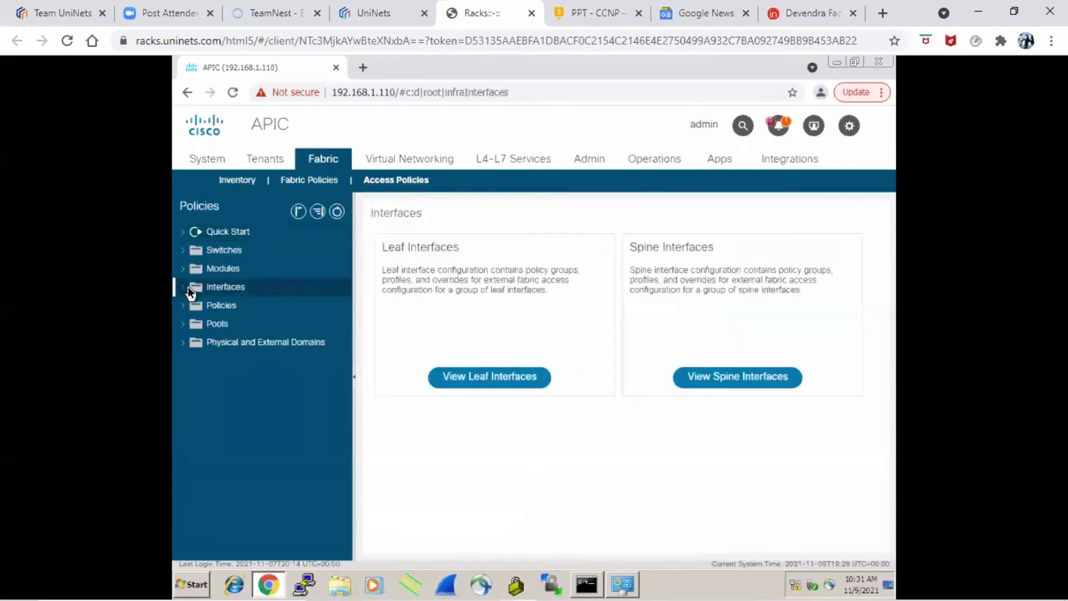
{"action": "left_click", "coordinate": [181, 287]}
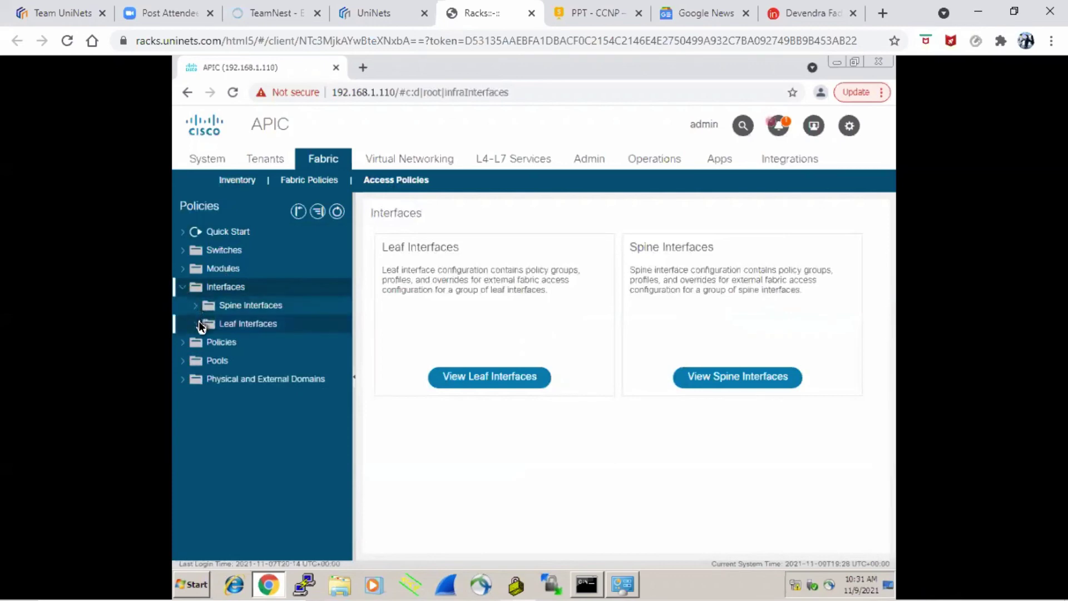
{"action": "left_click", "coordinate": [199, 323]}
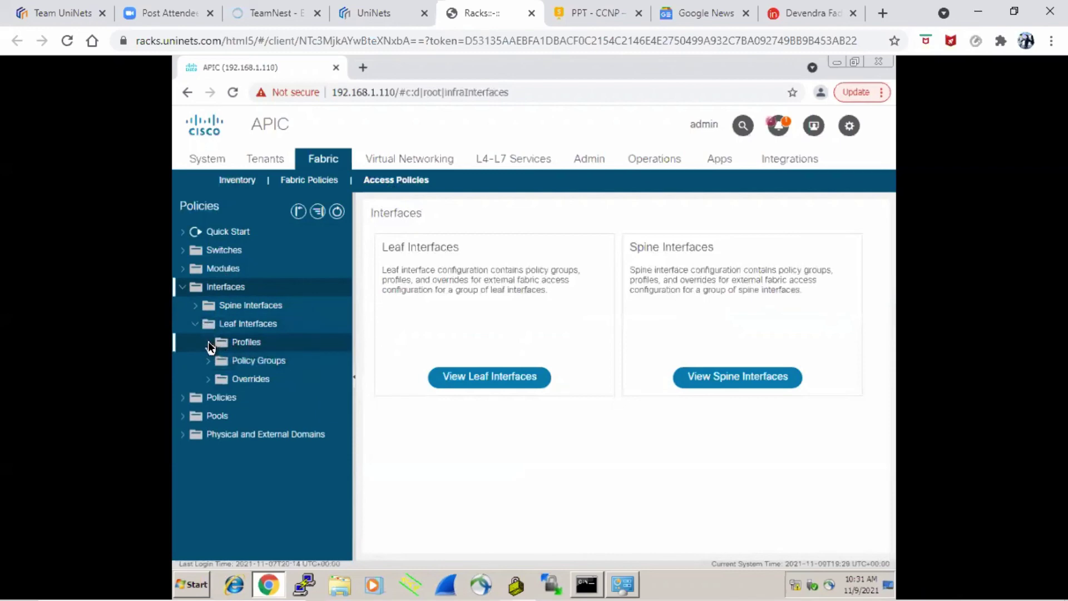
{"action": "left_click", "coordinate": [185, 400]}
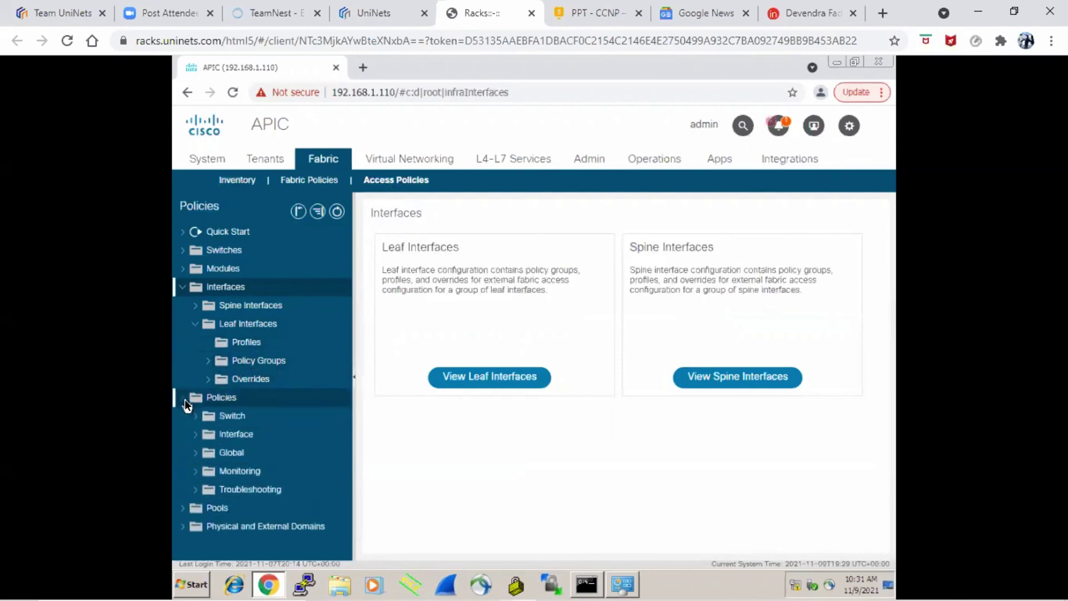
{"action": "left_click", "coordinate": [199, 434]}
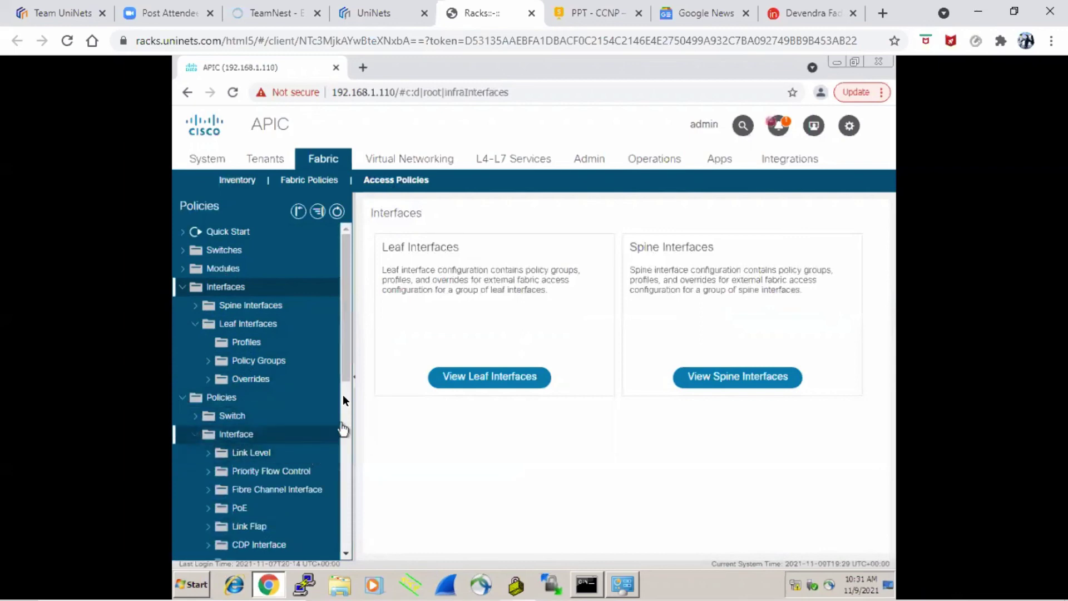
{"action": "left_click_drag", "start_coordinate": [345, 362], "coordinate": [346, 456]}
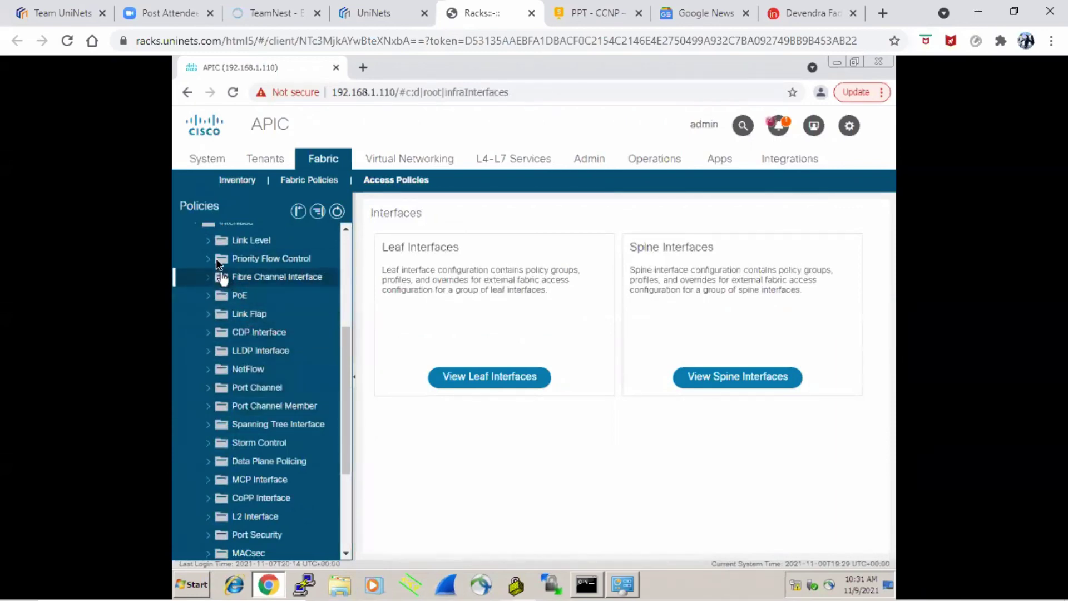
{"action": "left_click", "coordinate": [208, 242]}
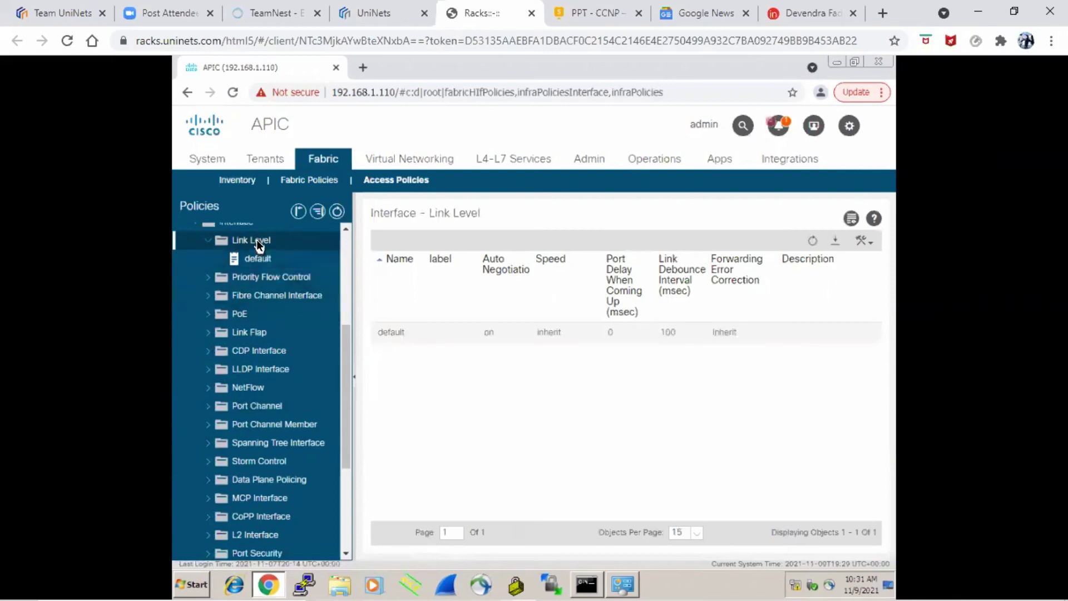
- Create link level policy UNINETS-LLP with auto-negotiation off and speed 40 Gbps
{"action": "mouse_move", "coordinate": [256, 239]}
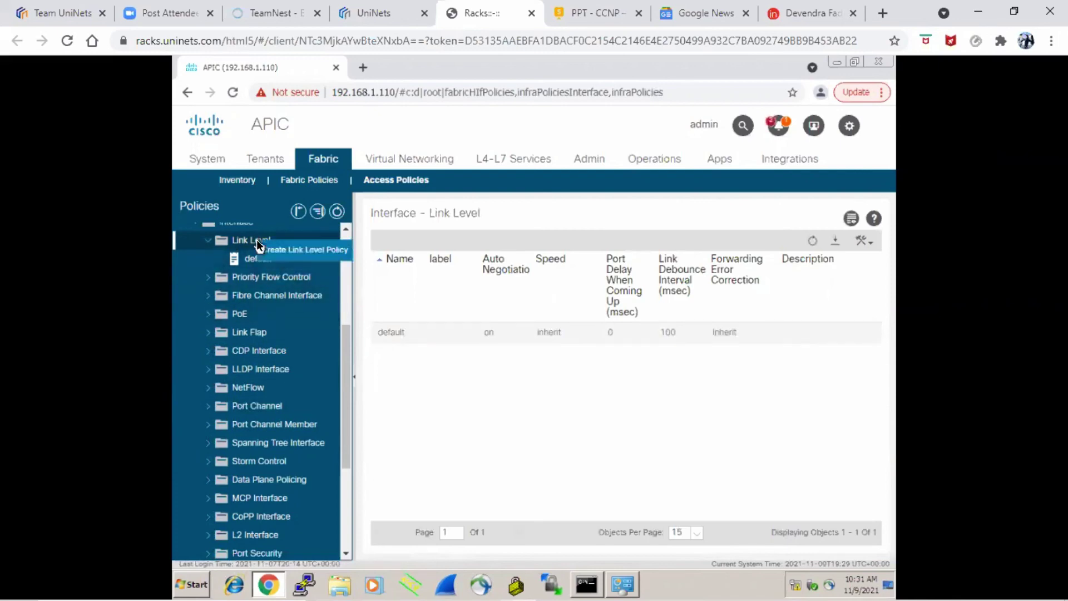
{"action": "left_click", "coordinate": [288, 249]}
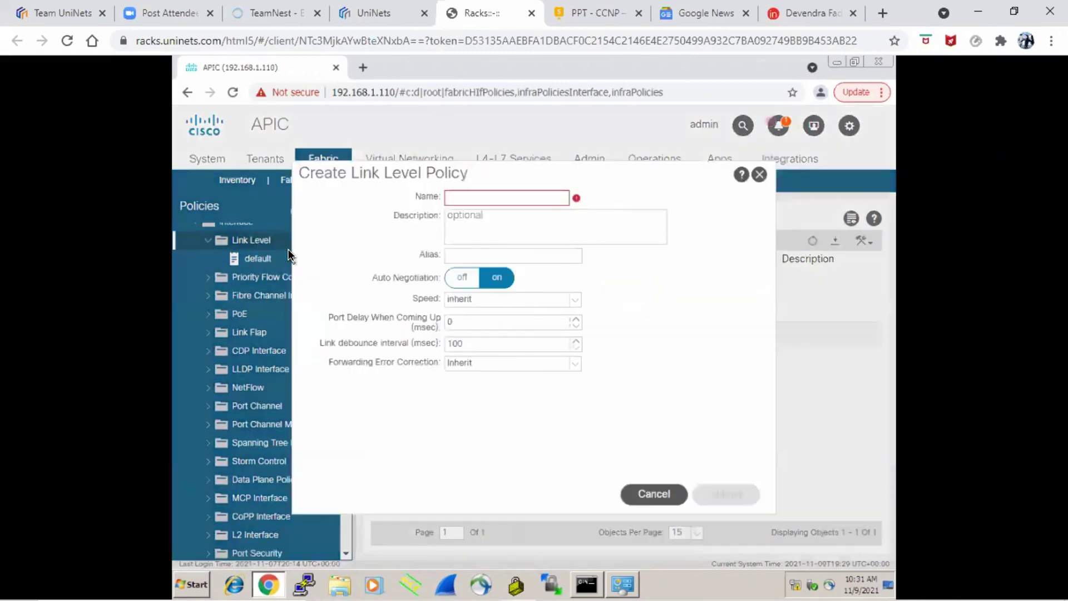
{"action": "left_click", "coordinate": [474, 196]}
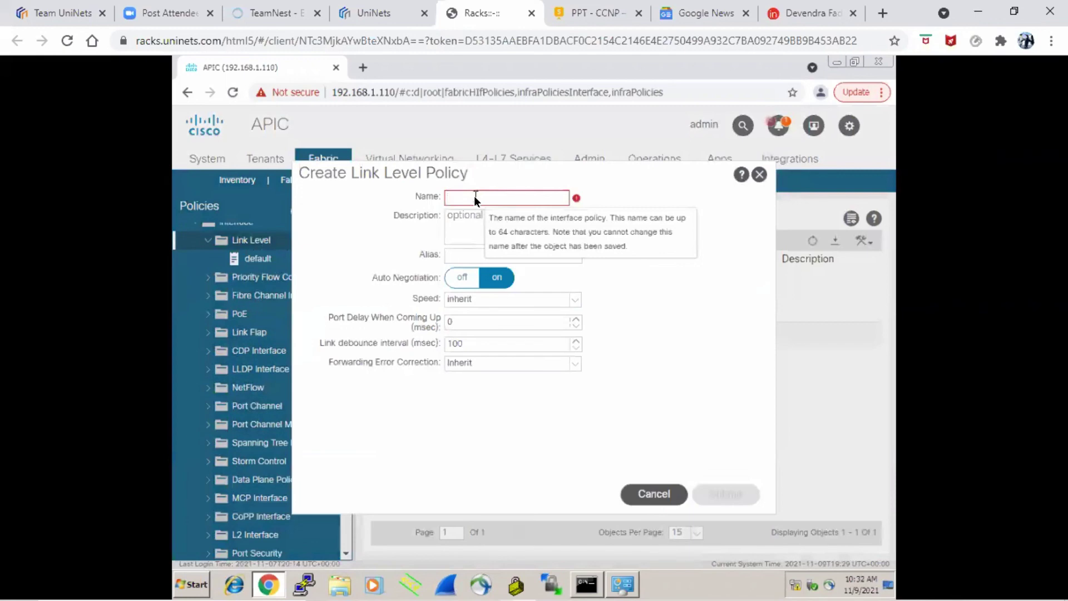
{"action": "type", "text": "L"}
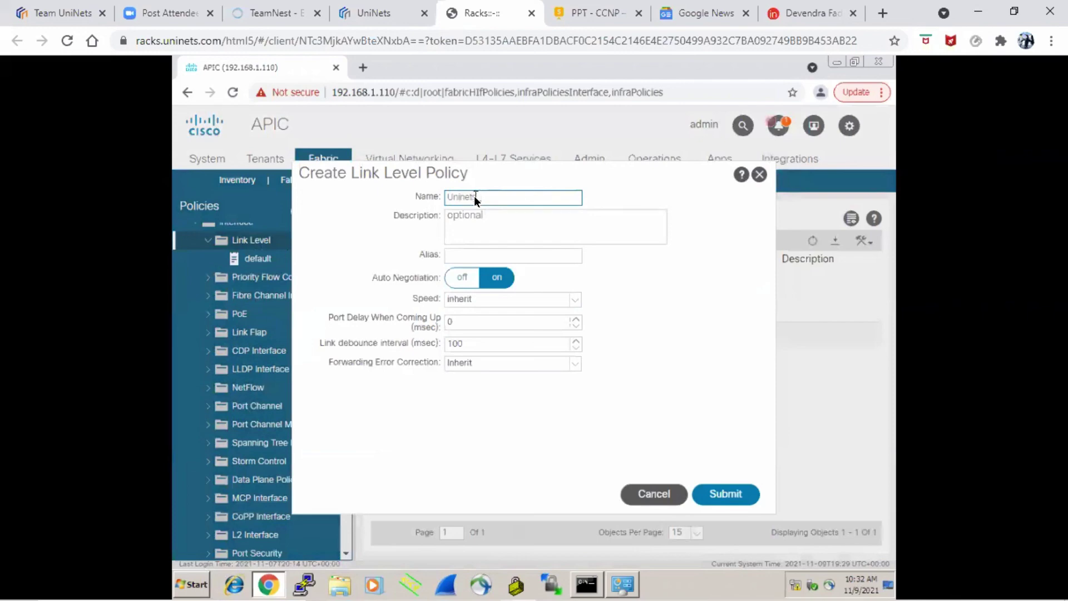
{"action": "key", "text": "BackSpace"}
{"action": "key", "text": "BackSpace"}
{"action": "key", "text": "BackSpace"}
{"action": "key", "text": "BackSpace"}
{"action": "key", "text": "BackSpace"}
{"action": "key", "text": "BackSpace"}
{"action": "key", "text": "BackSpace"}
{"action": "key", "text": "BackSpace"}
{"action": "type", "text": "UNINETS-LLP"}
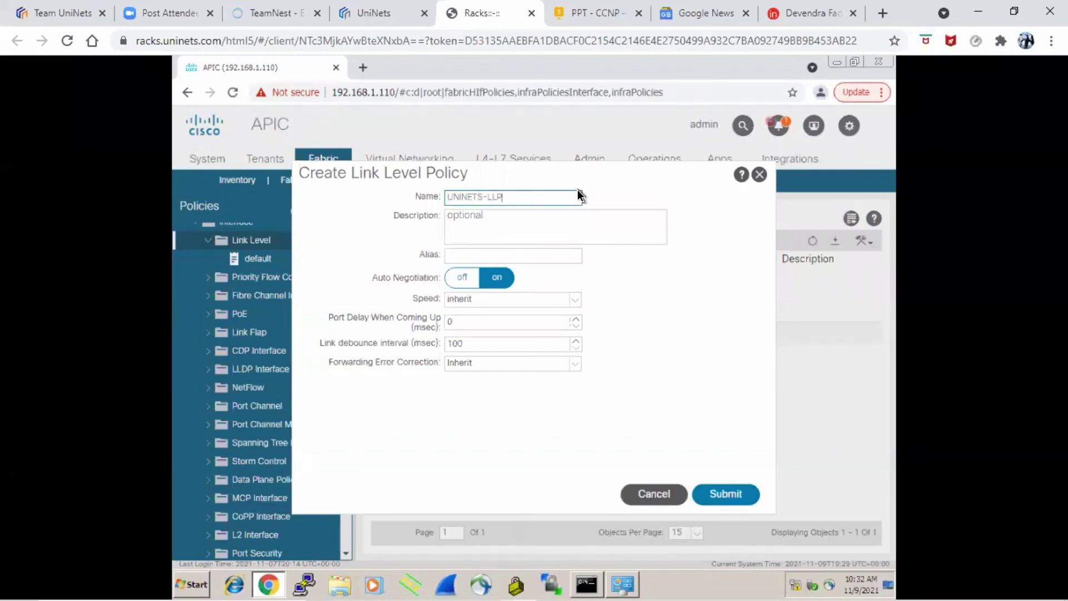
{"action": "left_click", "coordinate": [462, 279]}
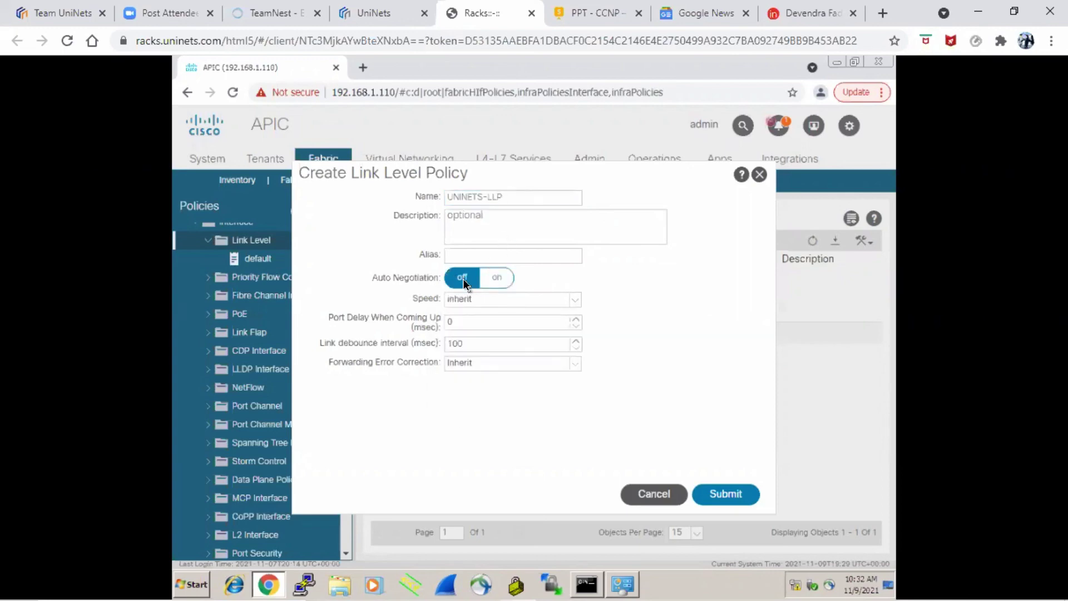
{"action": "mouse_move", "coordinate": [472, 302]}
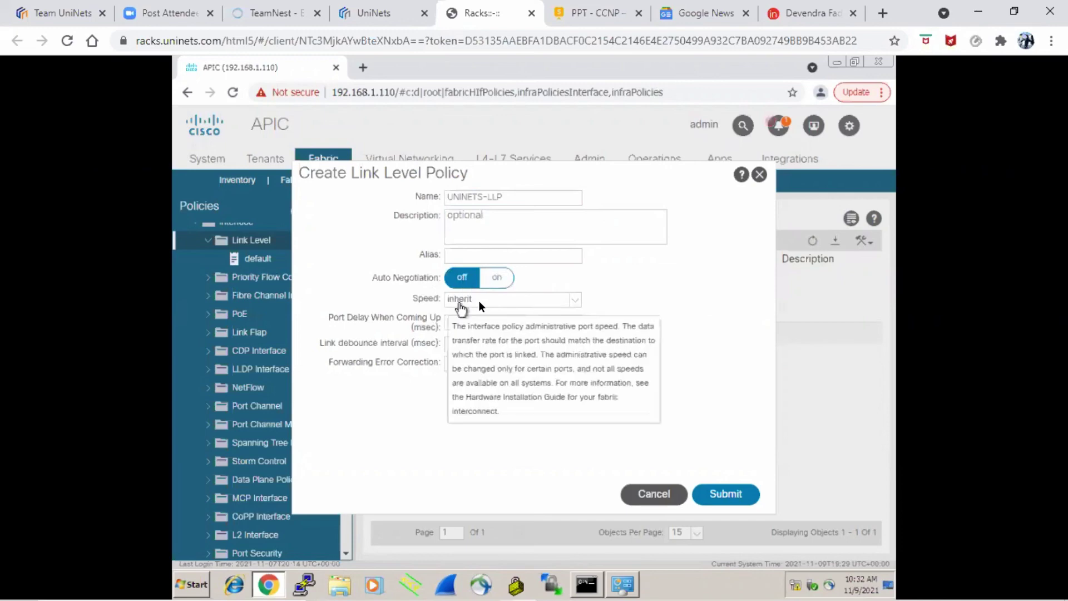
{"action": "left_click", "coordinate": [490, 301]}
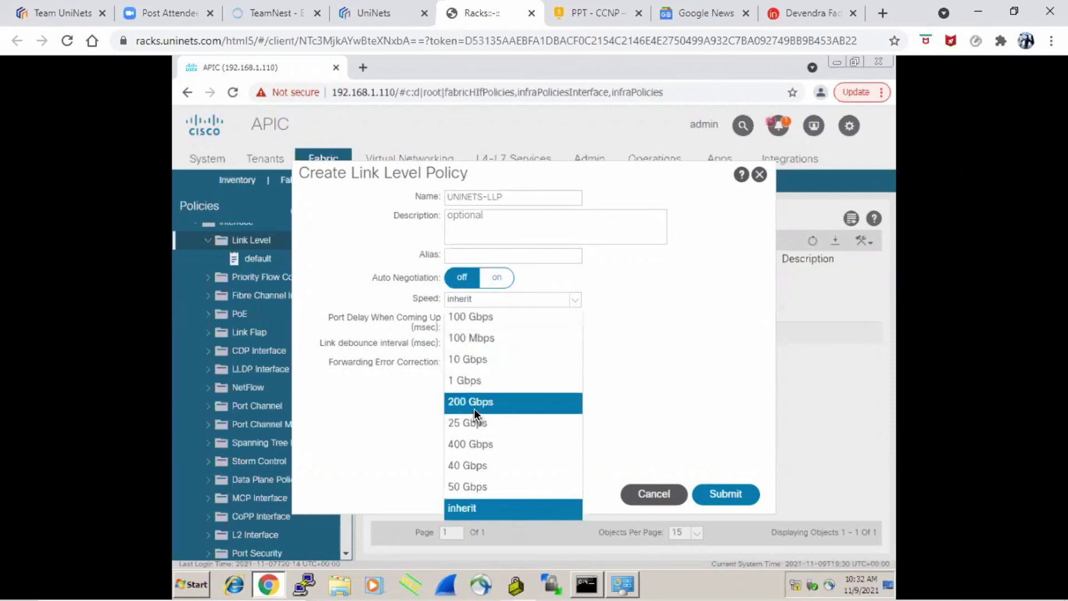
{"action": "left_click", "coordinate": [483, 469]}
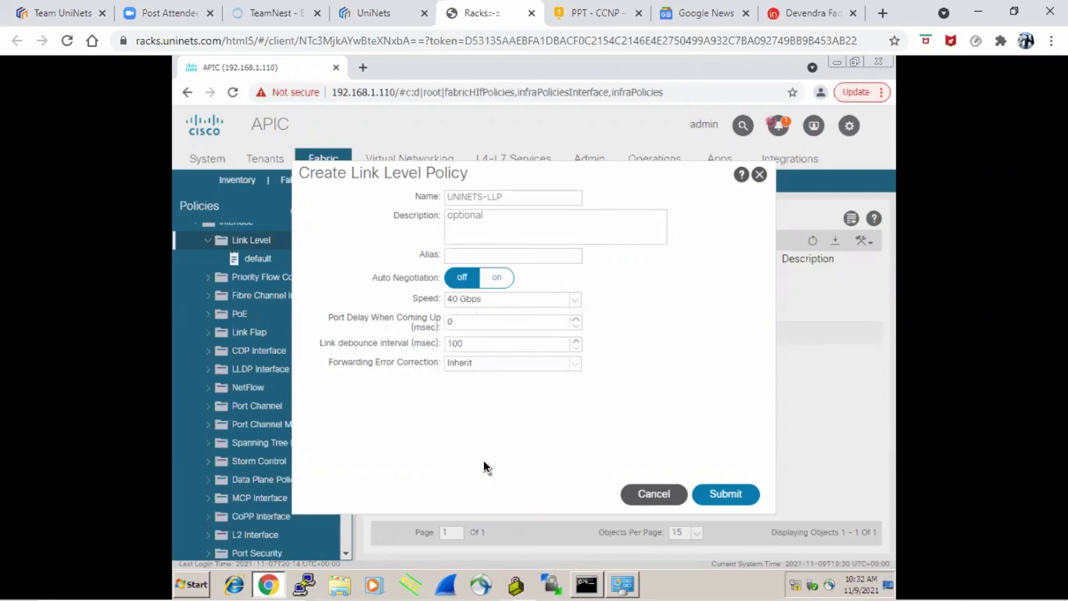
{"action": "left_click", "coordinate": [723, 499]}
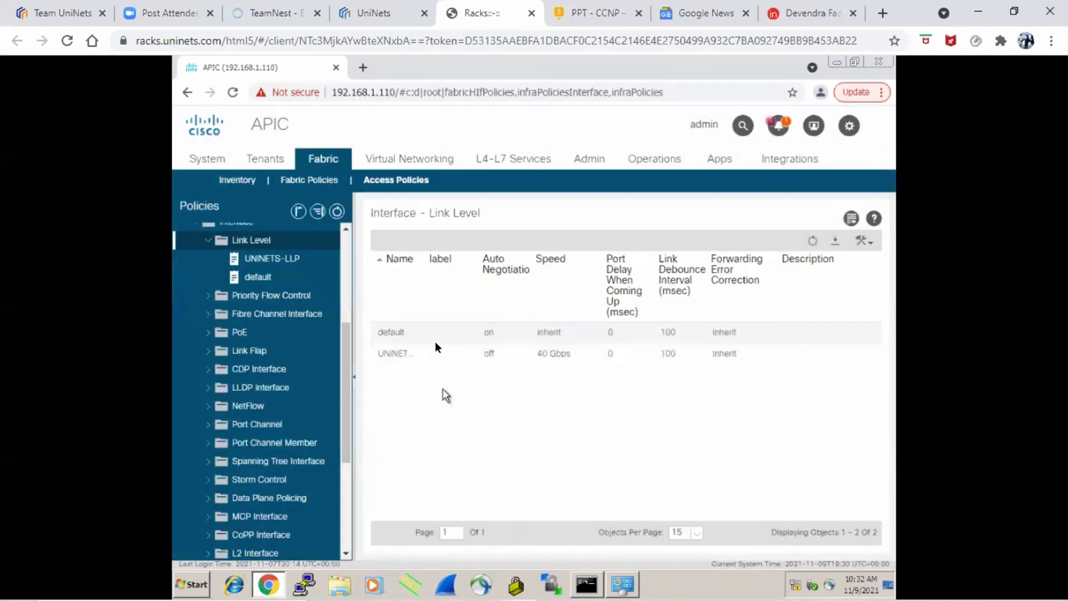
- Expand Pools and Physical and External Domains to show the VLAN pools and domain types
{"action": "left_click_drag", "start_coordinate": [346, 422], "coordinate": [346, 532]}
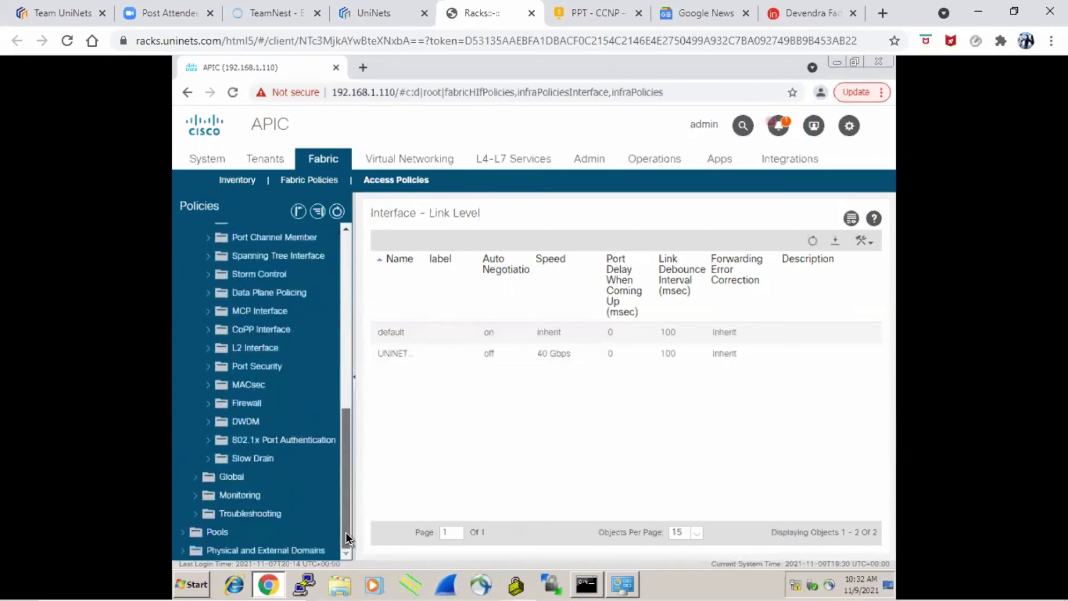
{"action": "left_click", "coordinate": [184, 535]}
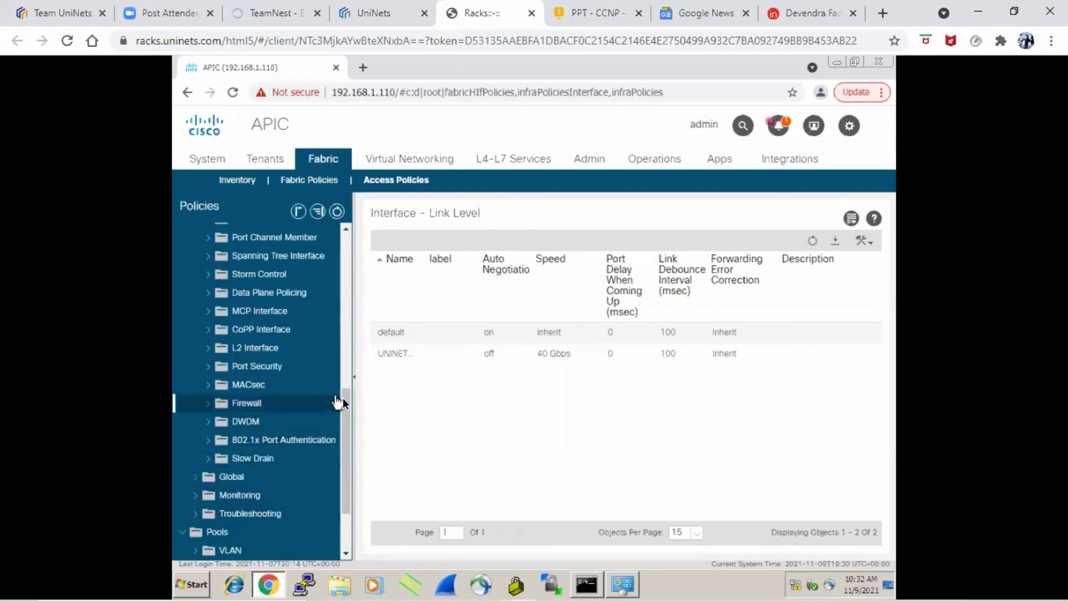
{"action": "left_click_drag", "start_coordinate": [345, 407], "coordinate": [342, 535]}
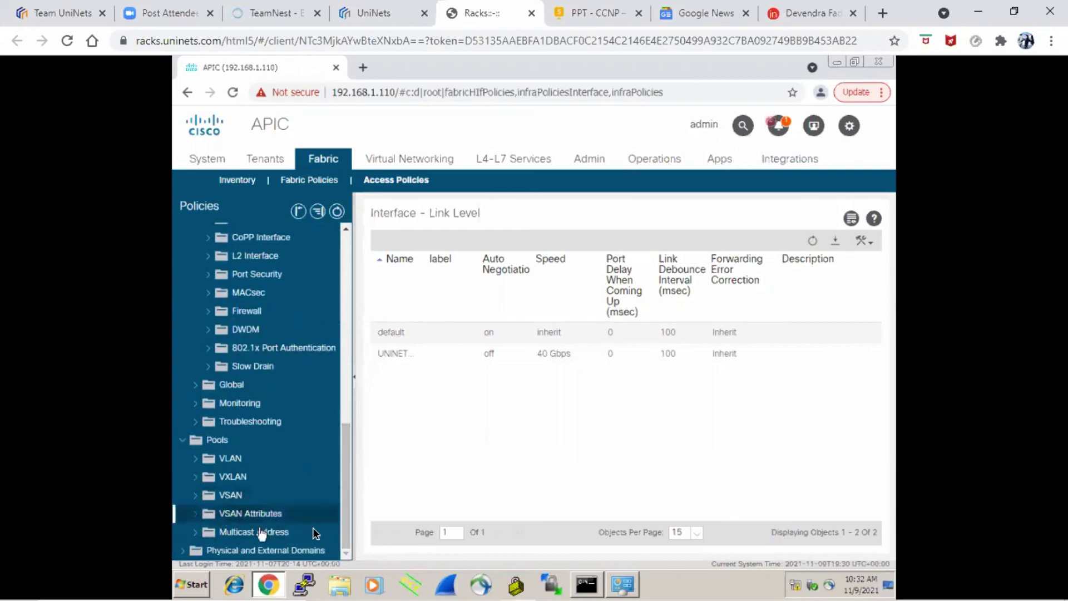
{"action": "left_click", "coordinate": [182, 551]}
{"action": "left_click_drag", "start_coordinate": [346, 489], "coordinate": [345, 512]}
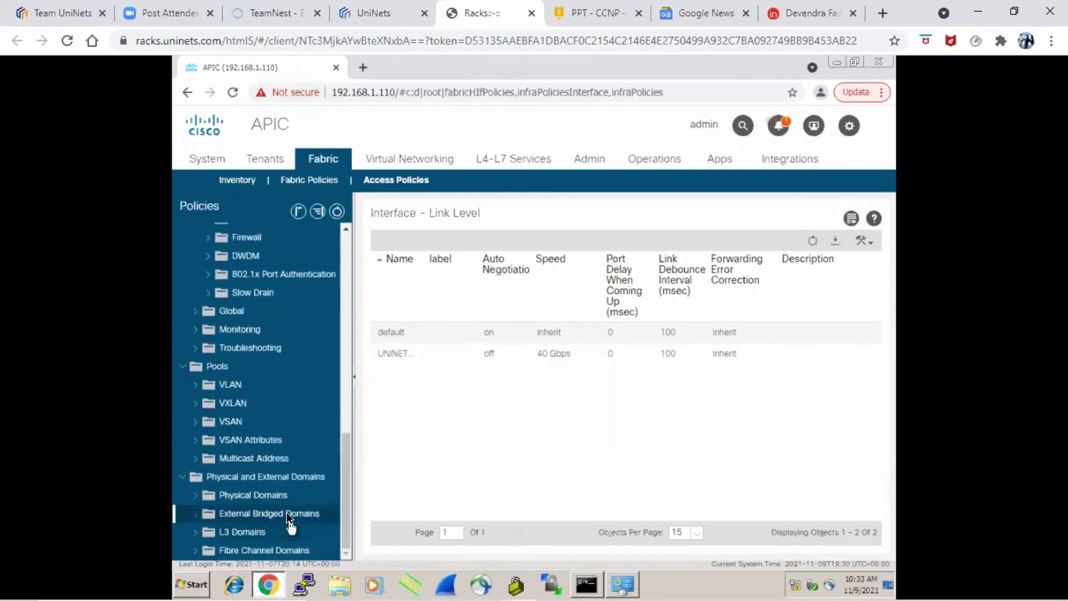